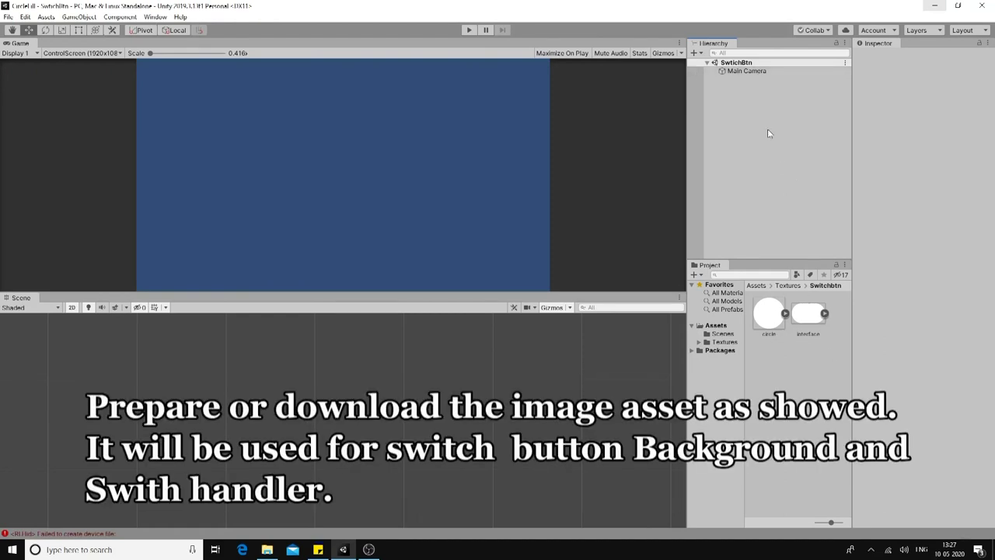
Step: Add a UI Canvas, which also creates an EventSystem, to the SwitchBtn scene
right_click(767, 123)
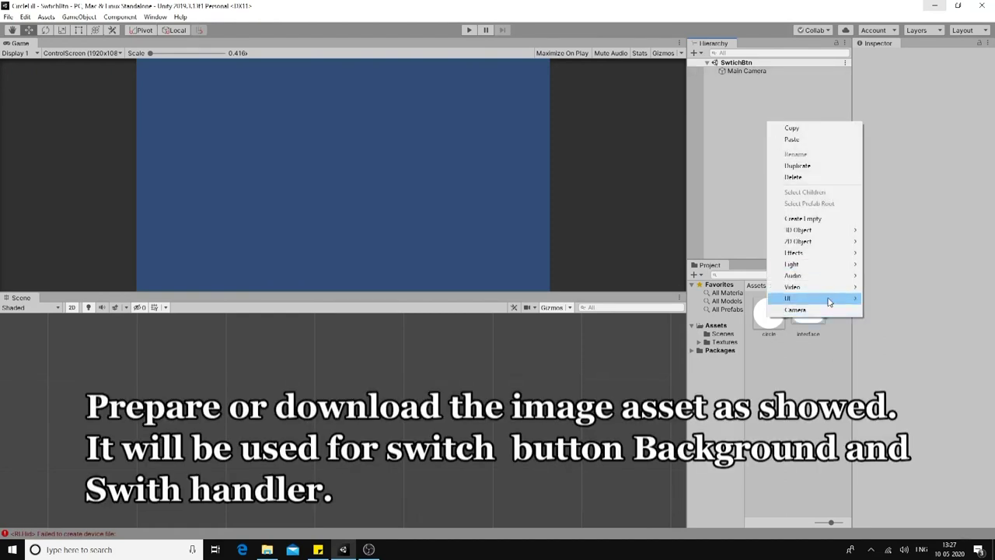
mouse_move(829, 301)
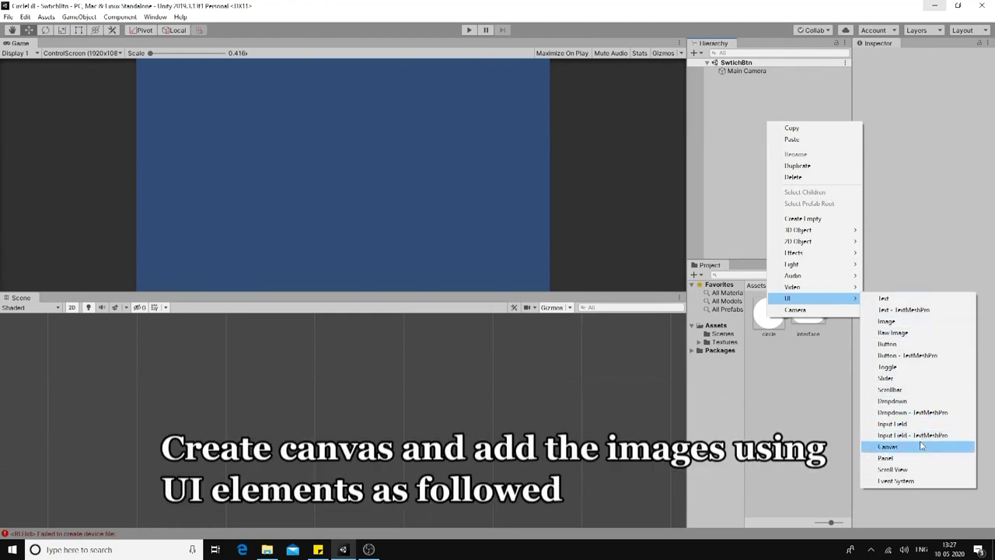
click(921, 446)
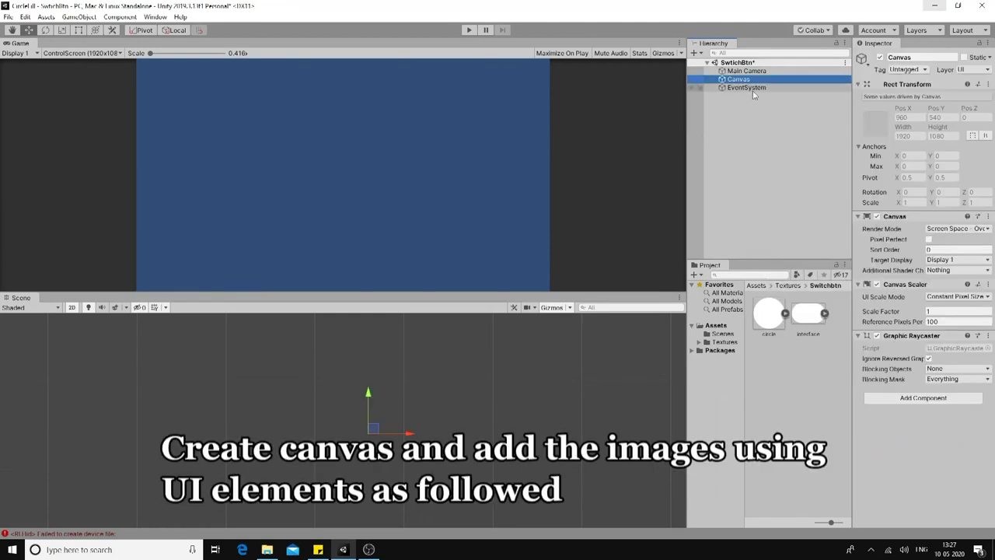
right_click(738, 80)
Step: Create an empty GameObject under the Canvas and rename it SwitchHandler
click(767, 179)
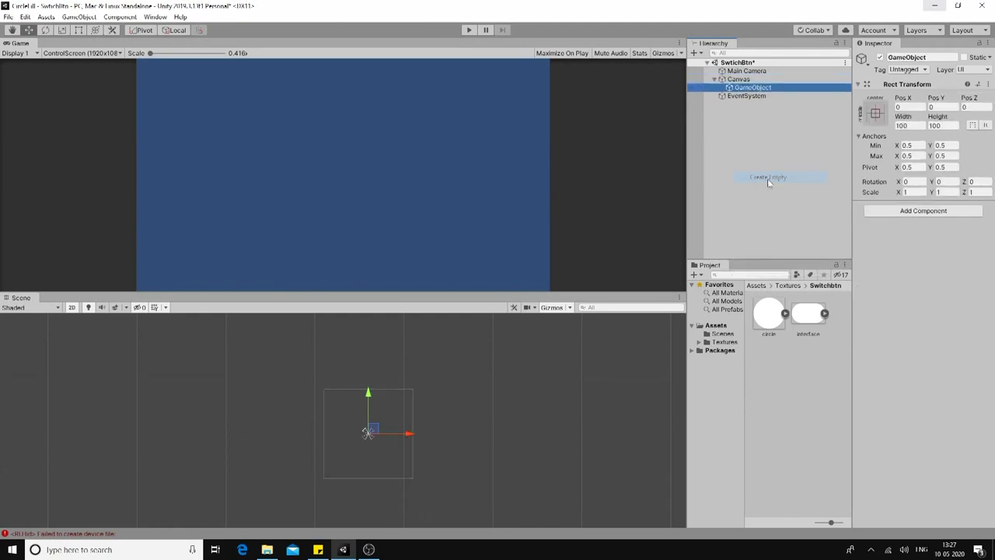
click(907, 56)
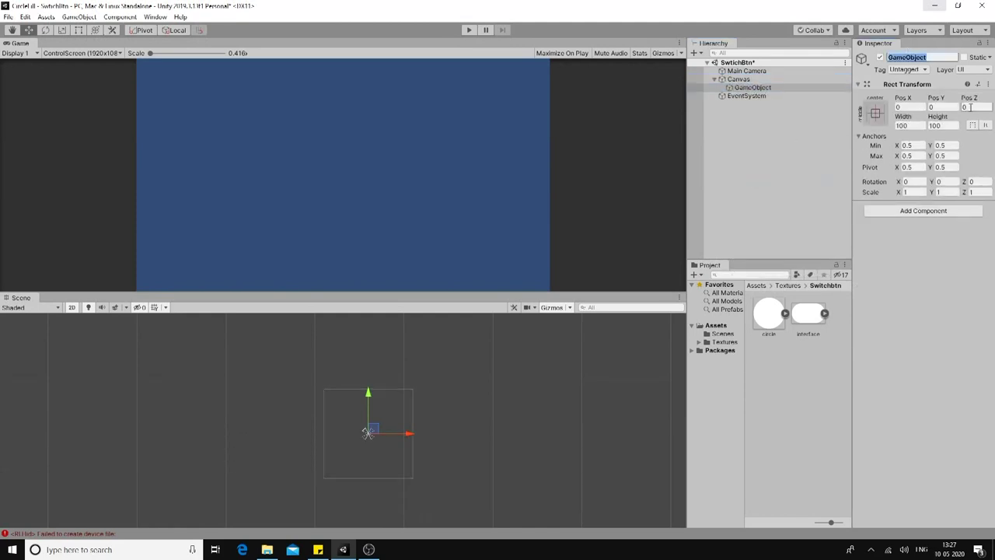
text(SwitchHandler)
key(Return)
Step: Add a Raw Image under SwitchHandler and name it background
right_click(757, 87)
mouse_move(807, 263)
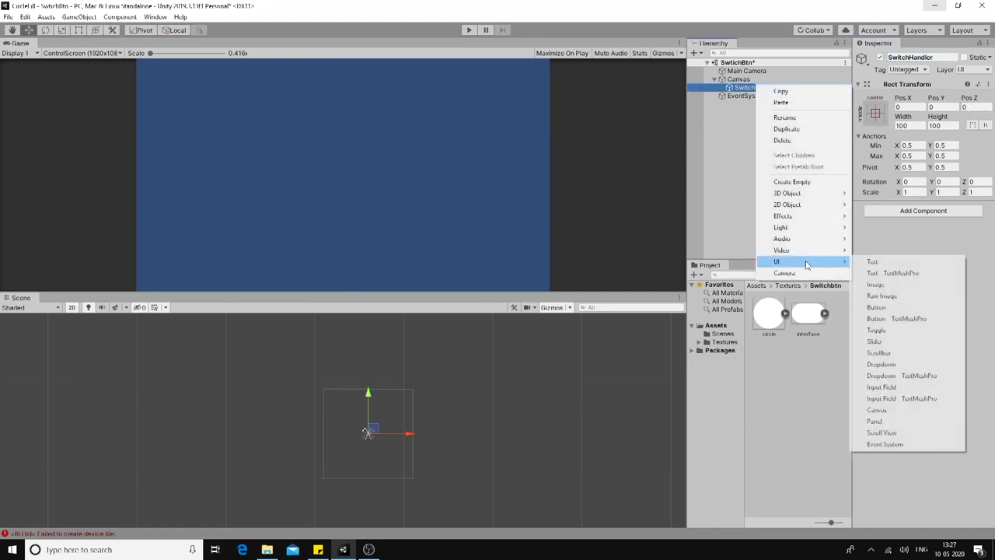
click(886, 295)
click(923, 57)
text(backgrou)
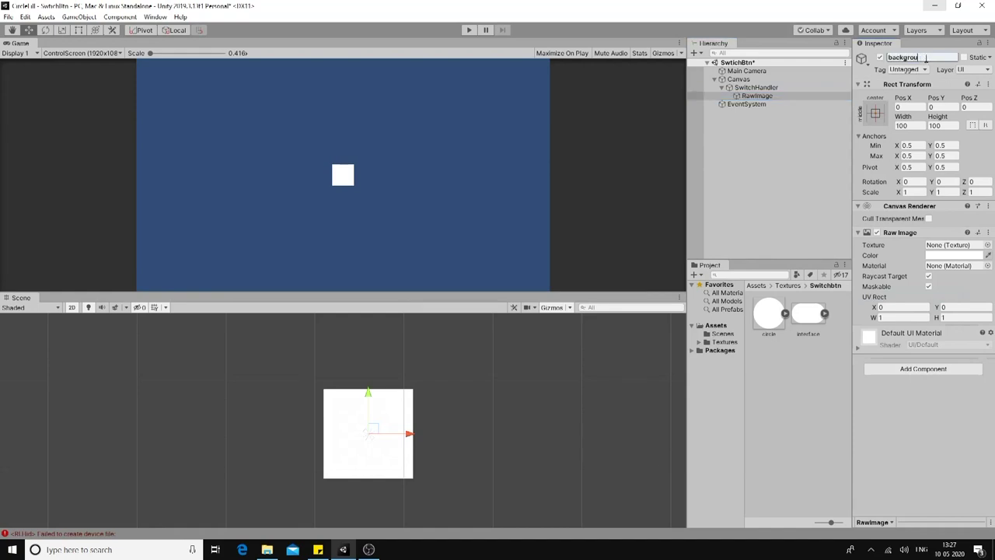
text(nd)
key(Return)
Step: Give background the interface texture and size it 200 wide by 120 high
drag(808, 314, 950, 244)
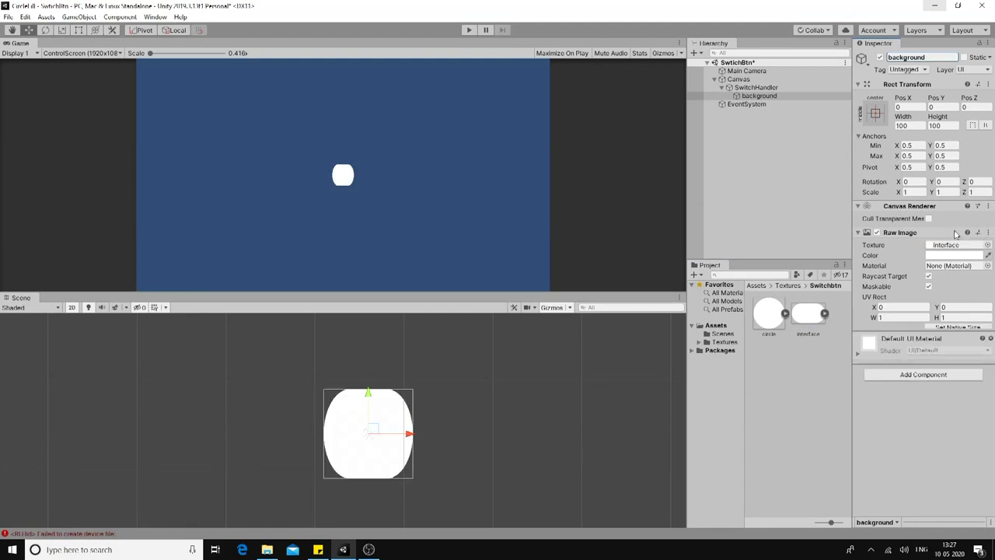
click(919, 127)
text(200)
key(Tab)
text(122)
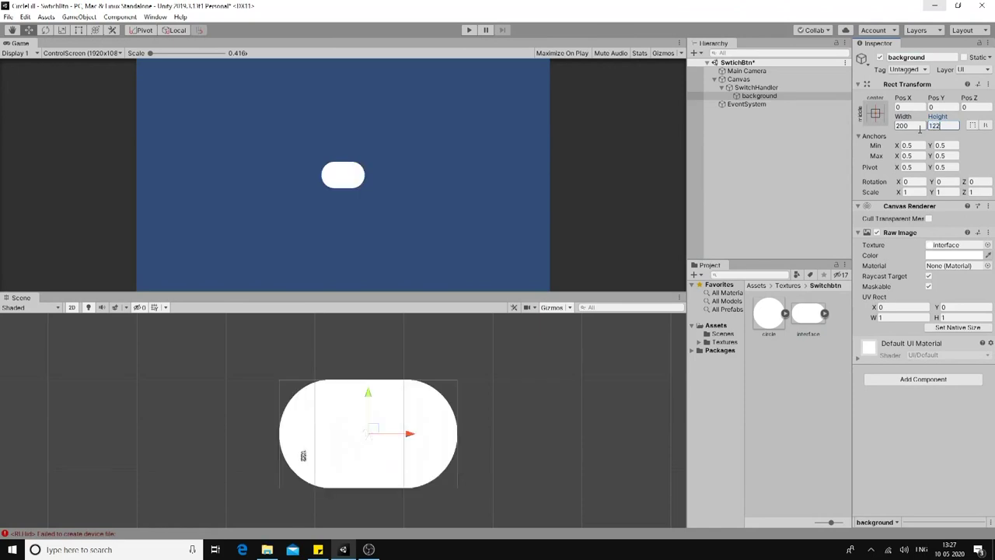
key(BackSpace)
text(0)
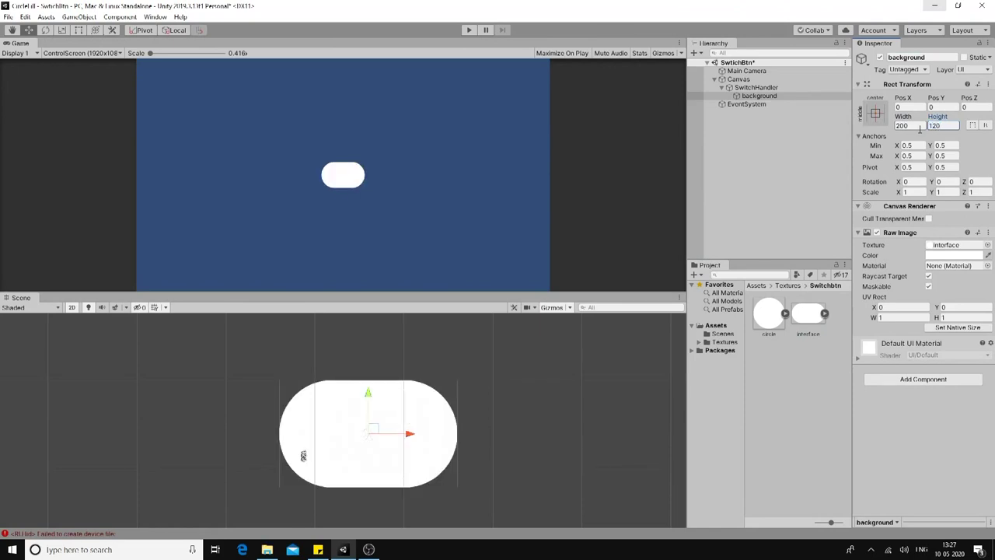
Step: Tint the background image grey
click(955, 255)
click(760, 322)
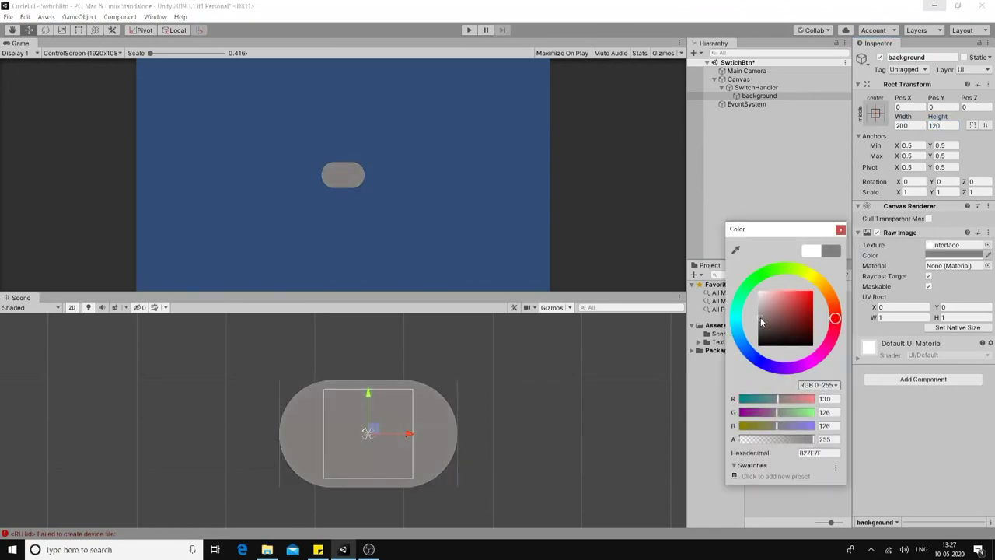
click(840, 230)
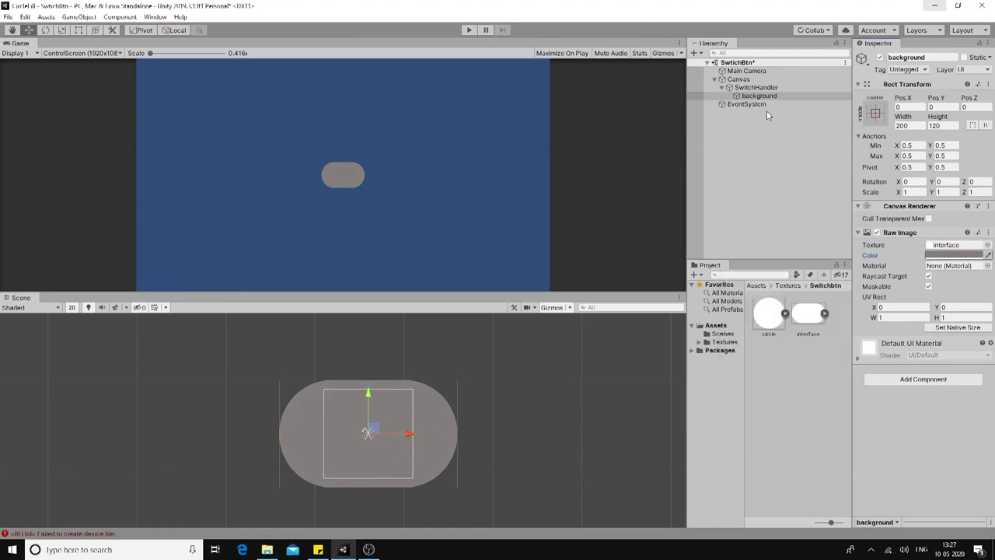
right_click(761, 96)
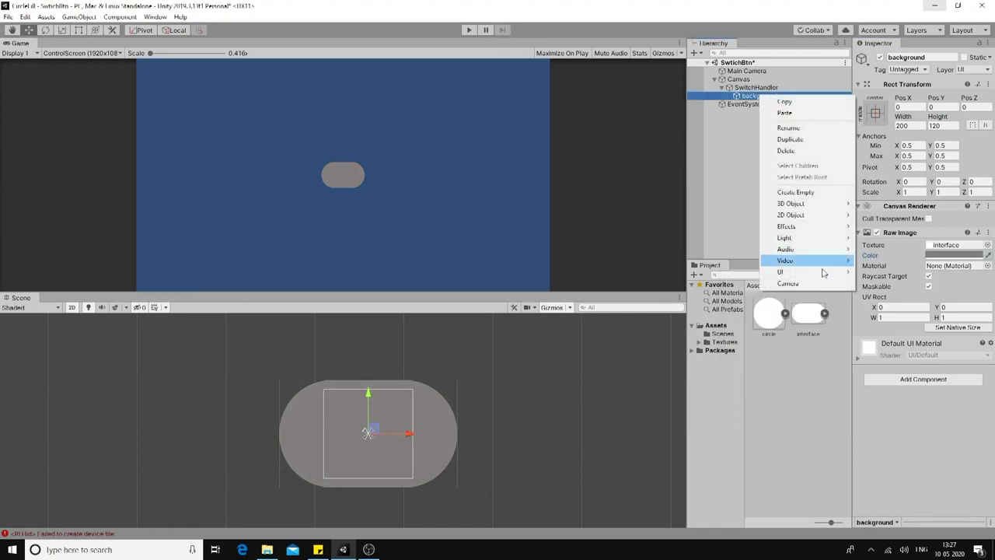
Step: Add a Raw Image inside background and name it switchBtn
mouse_move(829, 272)
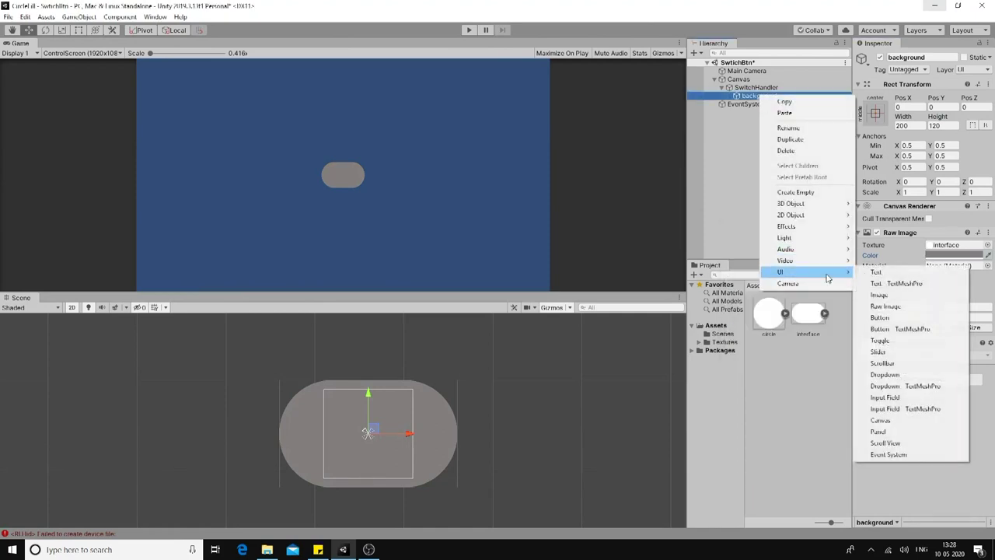
click(885, 306)
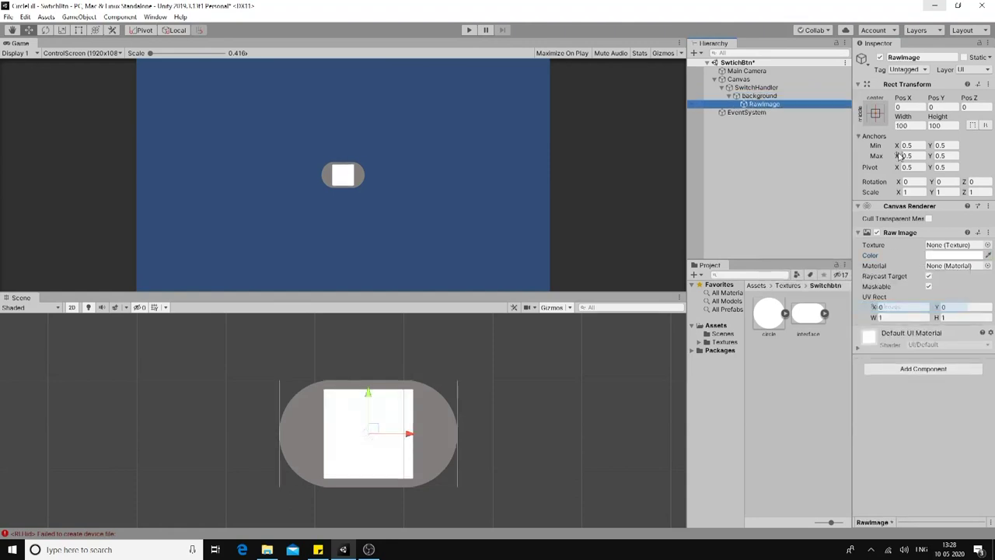
click(922, 59)
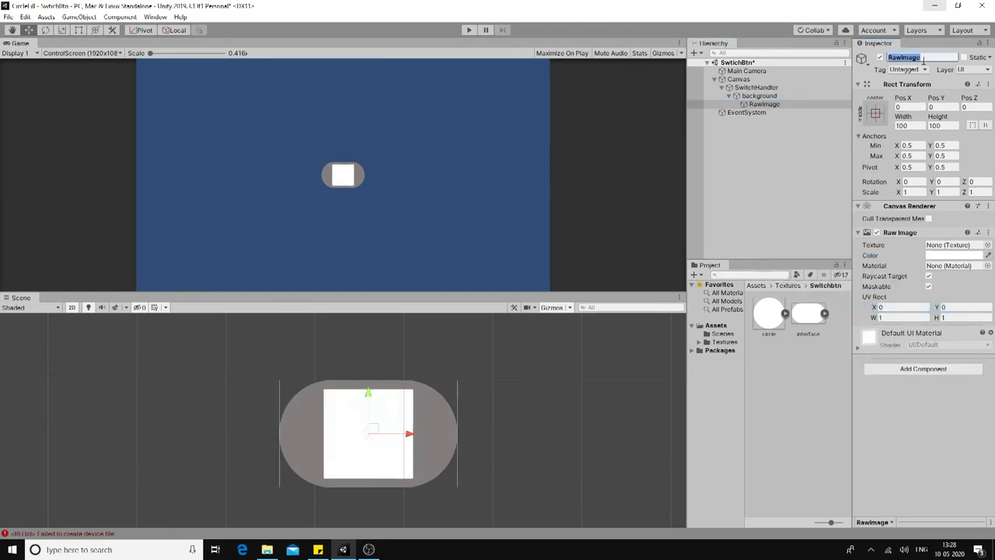
text(switchBtn)
key(Return)
Step: Give switchBtn the circle texture, size it 120×120, and slide it toward the pill's left end
drag(768, 314, 954, 245)
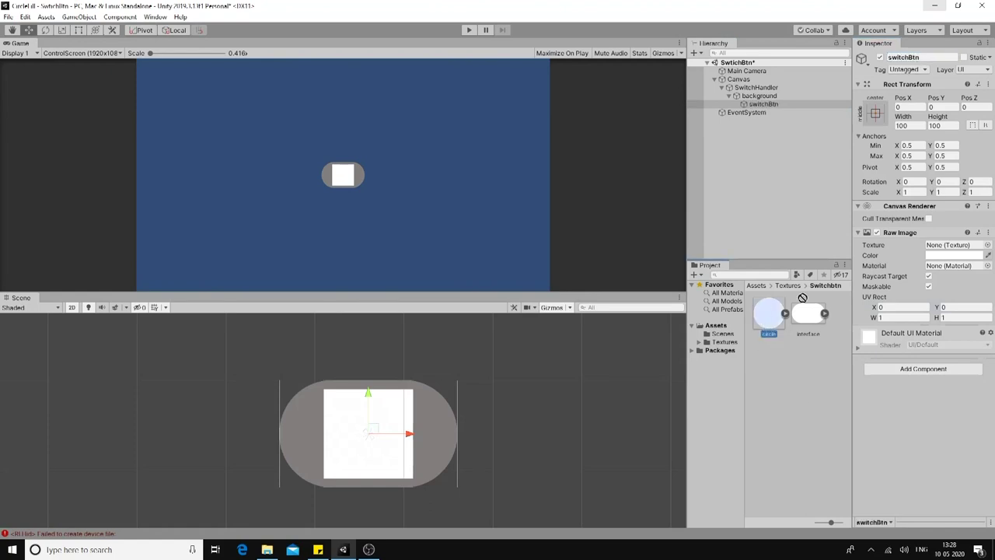
click(905, 125)
text(12)
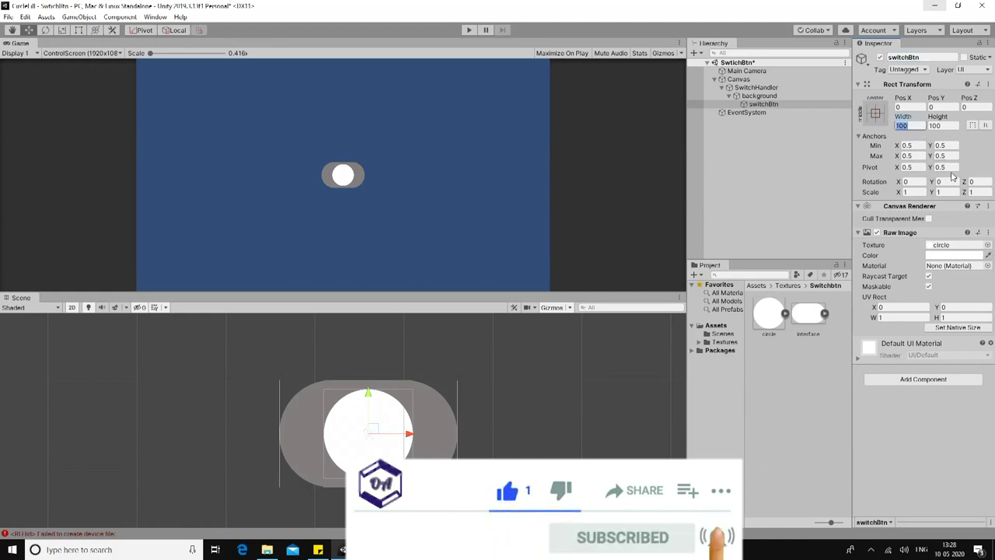
text(0)
key(Tab)
text(1)
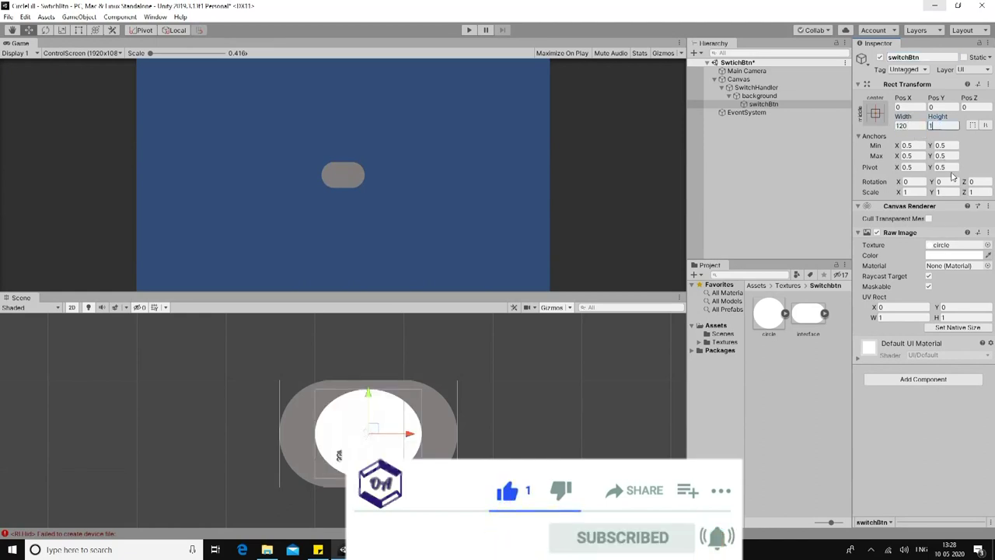
text(20)
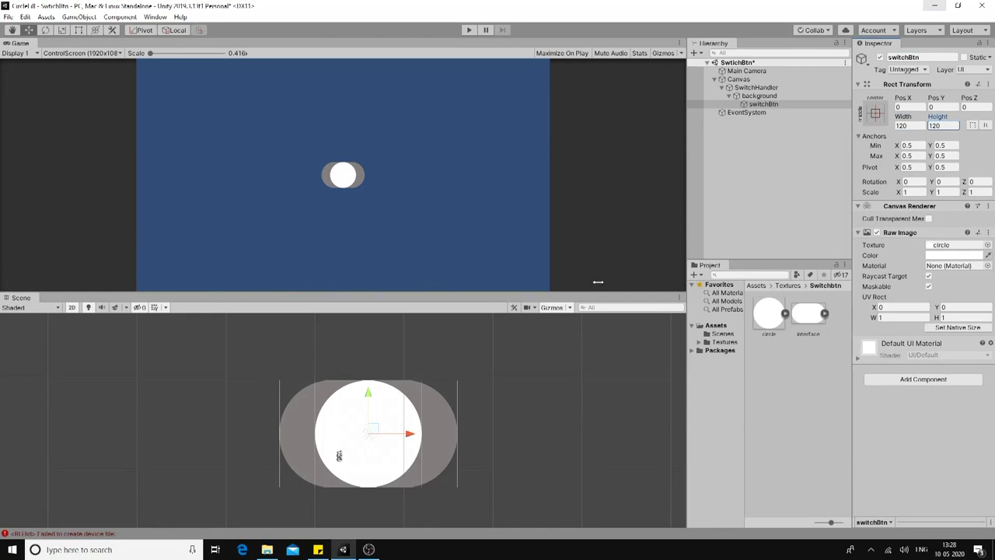
drag(400, 460, 374, 448)
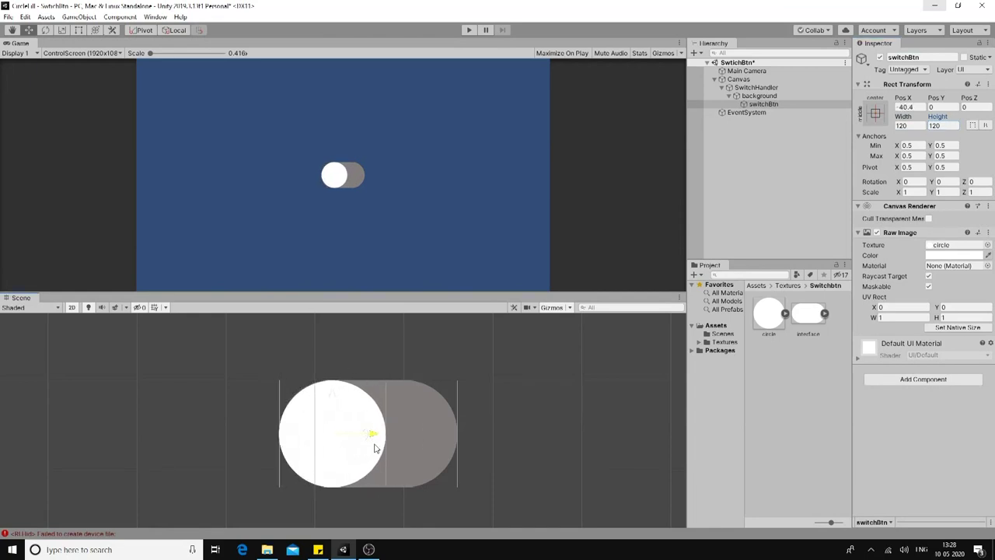
Step: Set the switchBtn knob's Pos X to -40 so it sits at the left end of the pill
drag(374, 449, 378, 451)
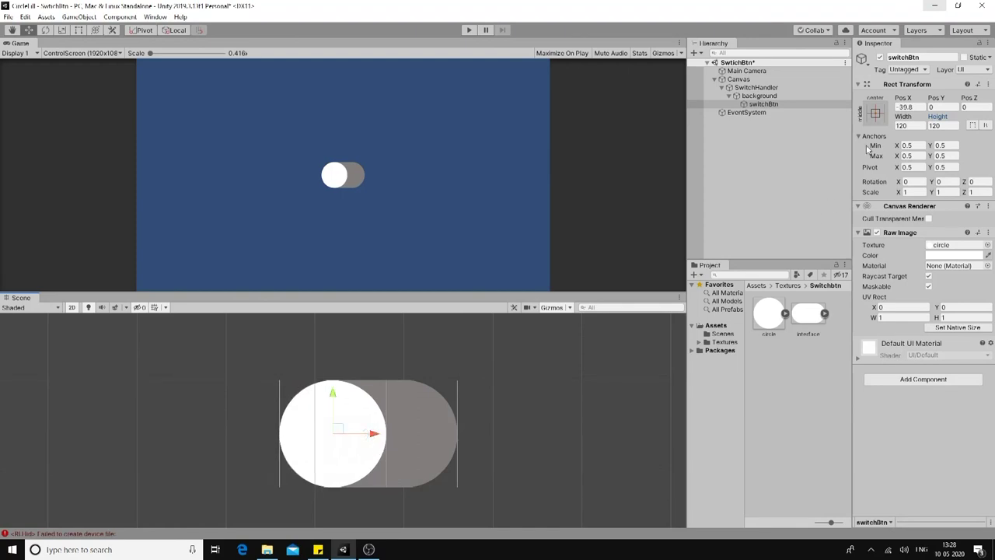
click(905, 107)
text(-40)
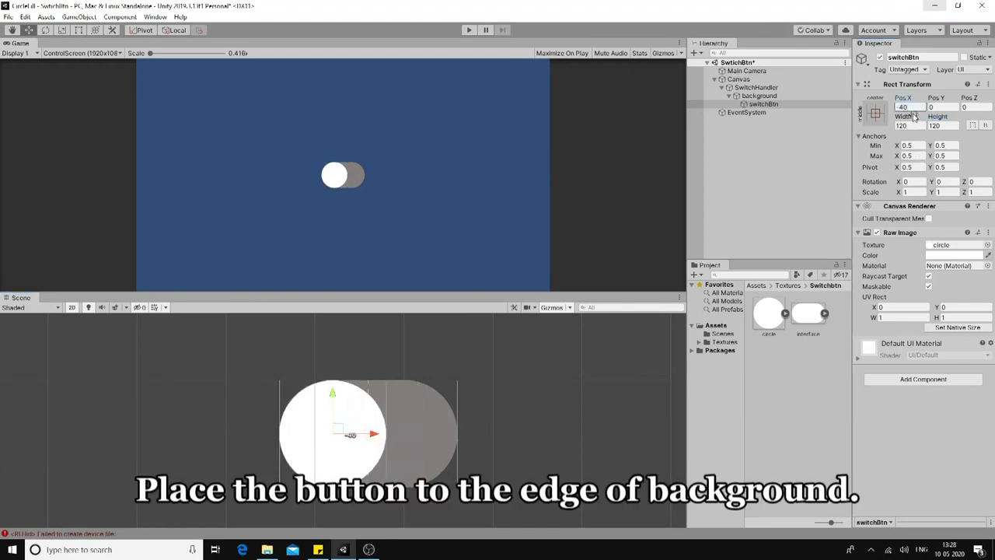
text(40)
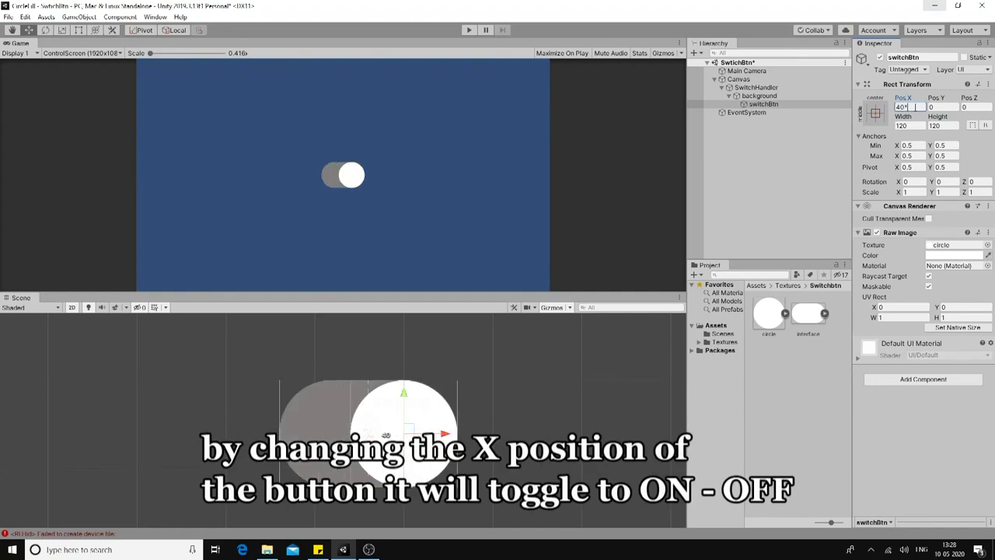
text(-40)
key(Return)
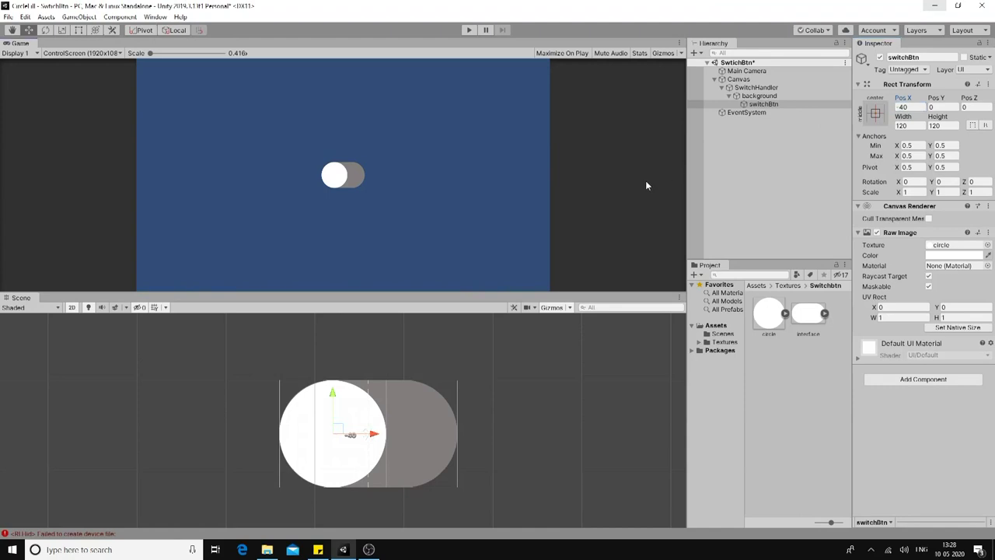
click(747, 145)
click(818, 388)
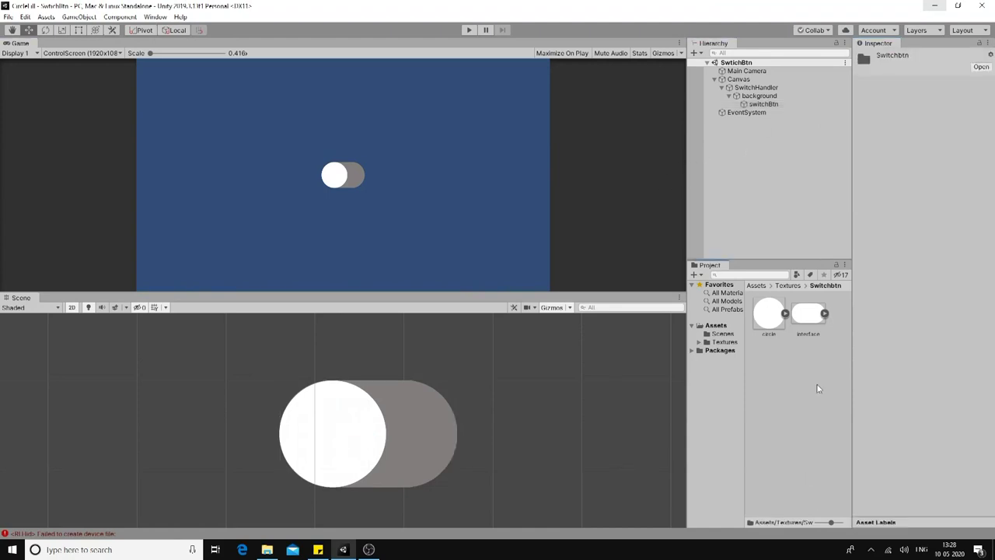
Step: Create a new C# script named SwitchHandler in the Switchbtn folder
right_click(817, 388)
mouse_move(846, 127)
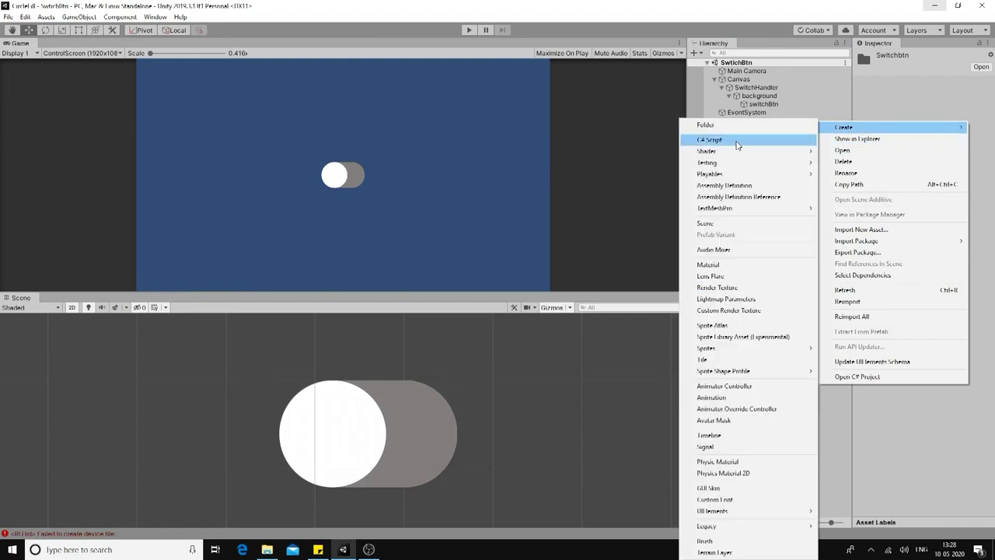
click(736, 140)
text(SwitchH)
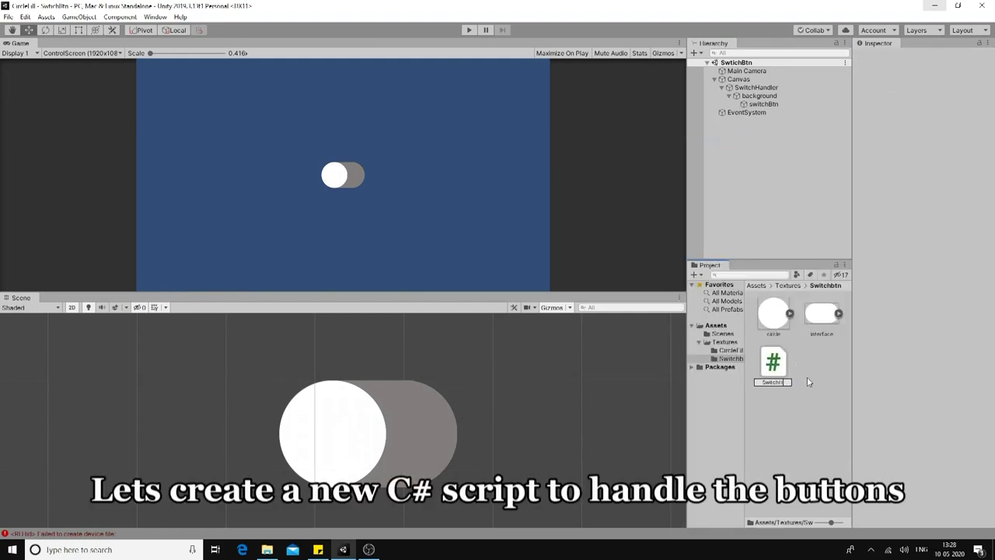
text(andler)
key(Return)
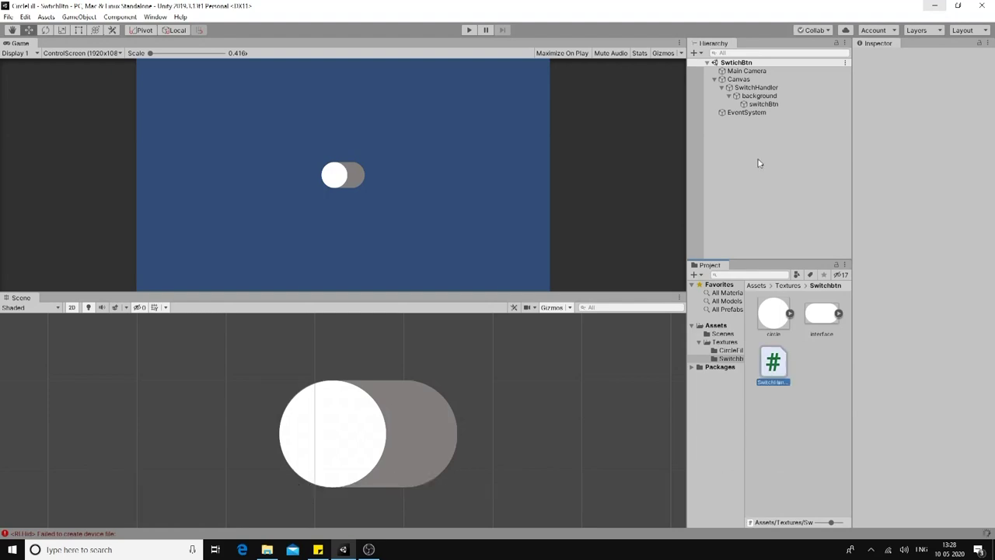
Step: Attach the SwitchHandler script as a component on the SwitchHandler object
click(754, 87)
click(753, 87)
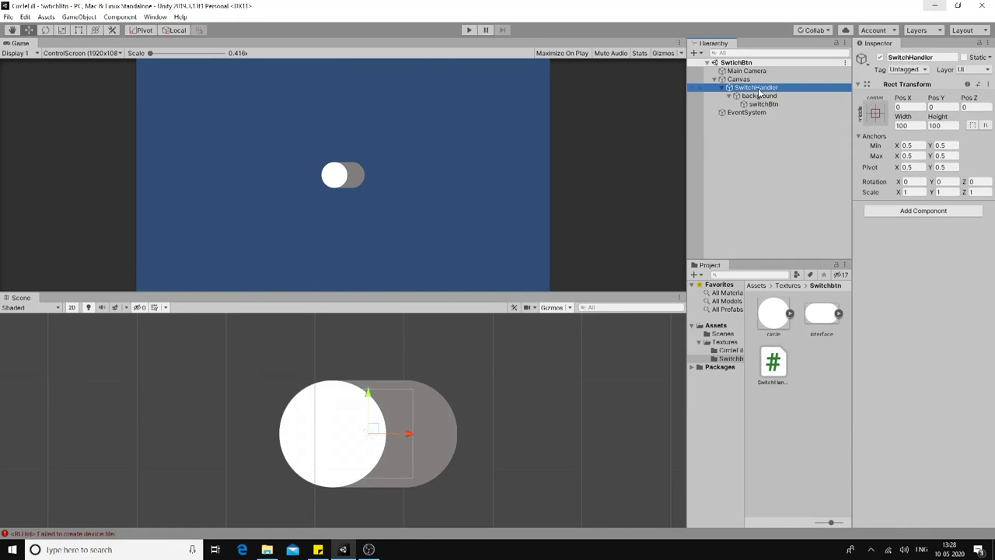
click(699, 341)
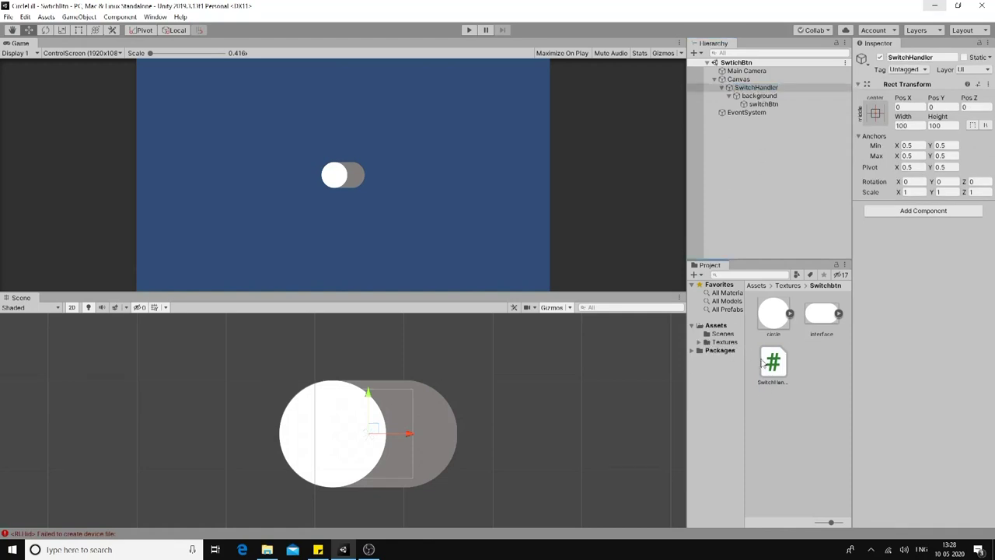
click(769, 88)
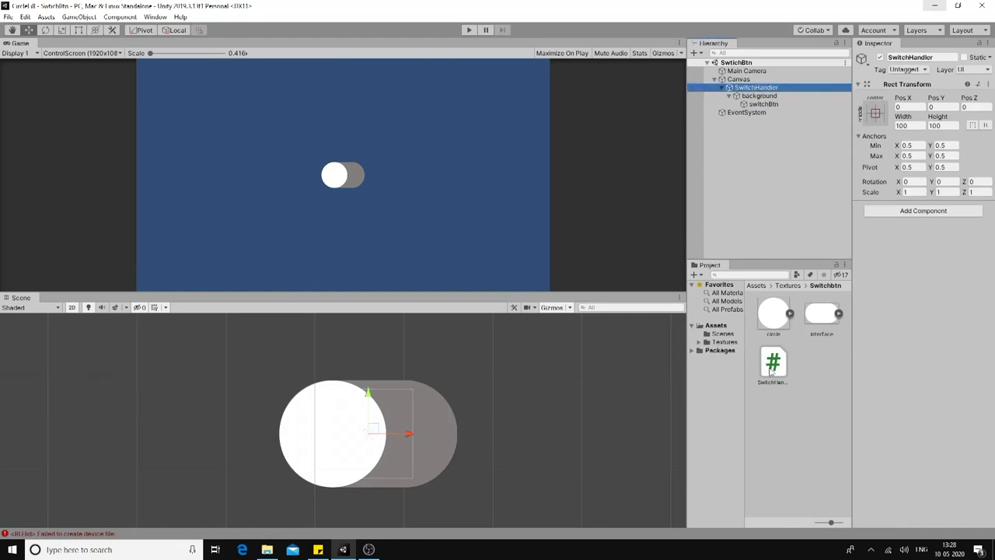
drag(772, 372, 944, 262)
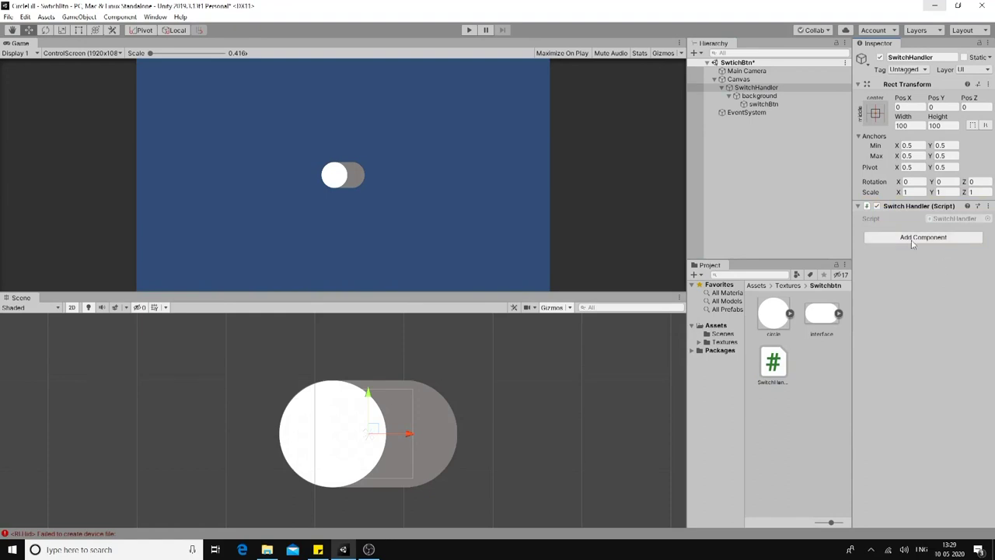
click(156, 16)
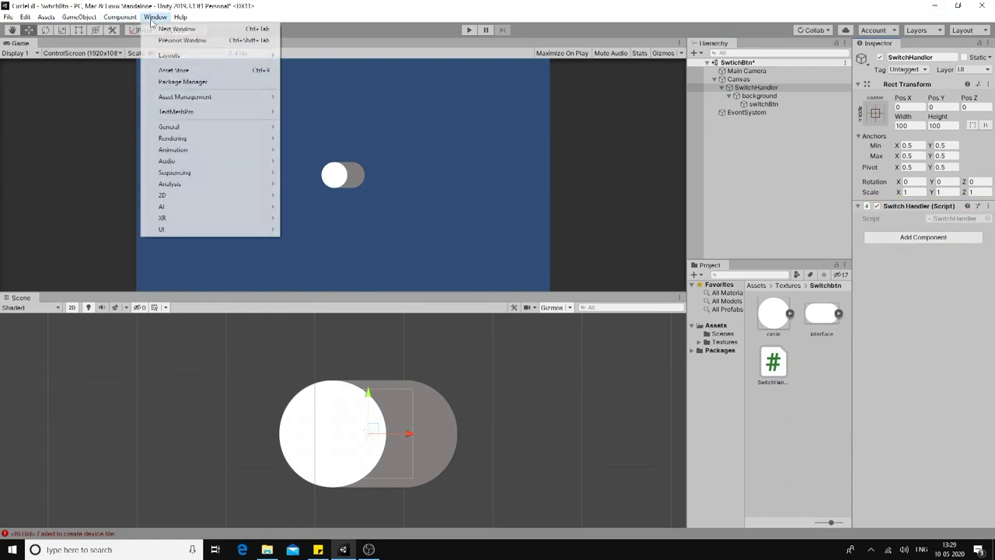
Step: Search the Asset Store for 'dotween hotween' and download the free DOTween (HOTween v2)
click(202, 67)
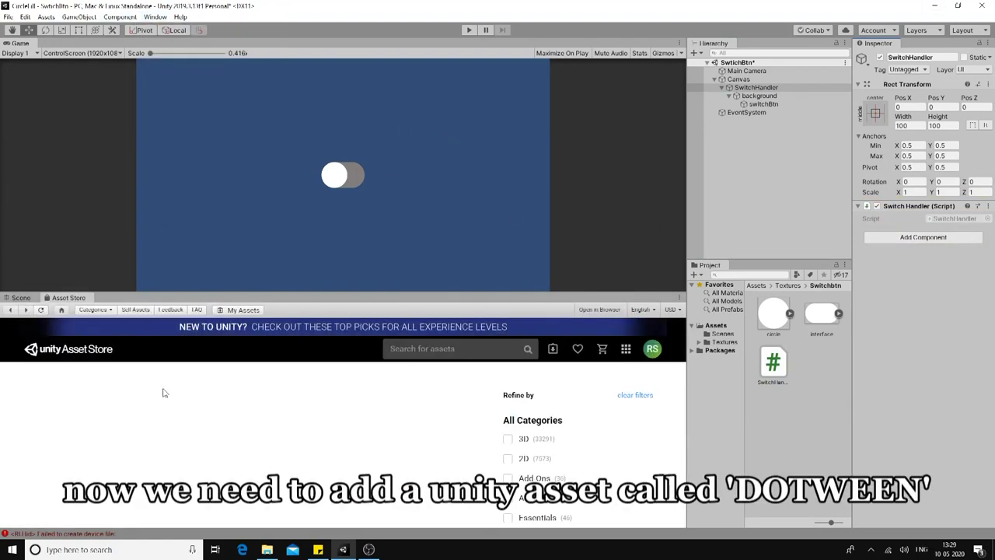
click(468, 351)
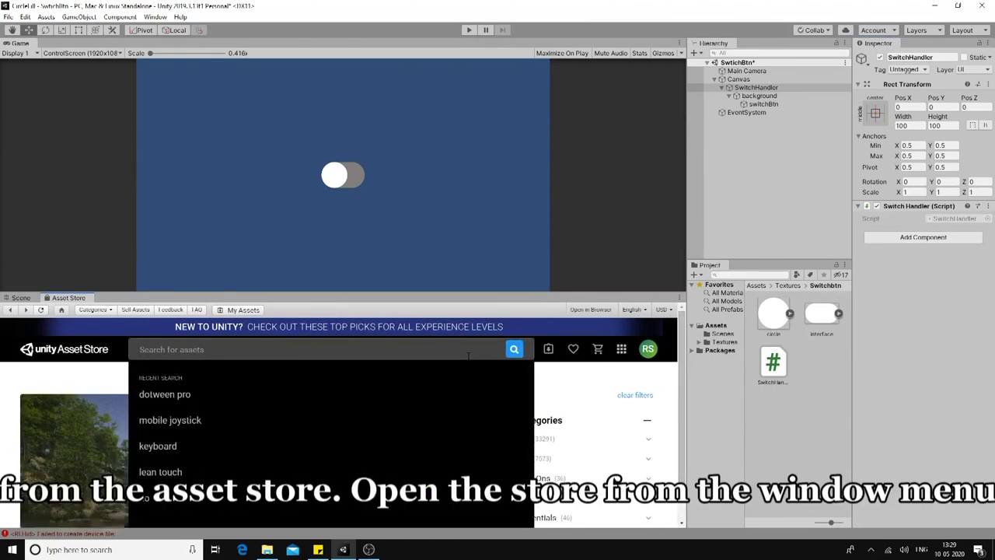
text(Dot)
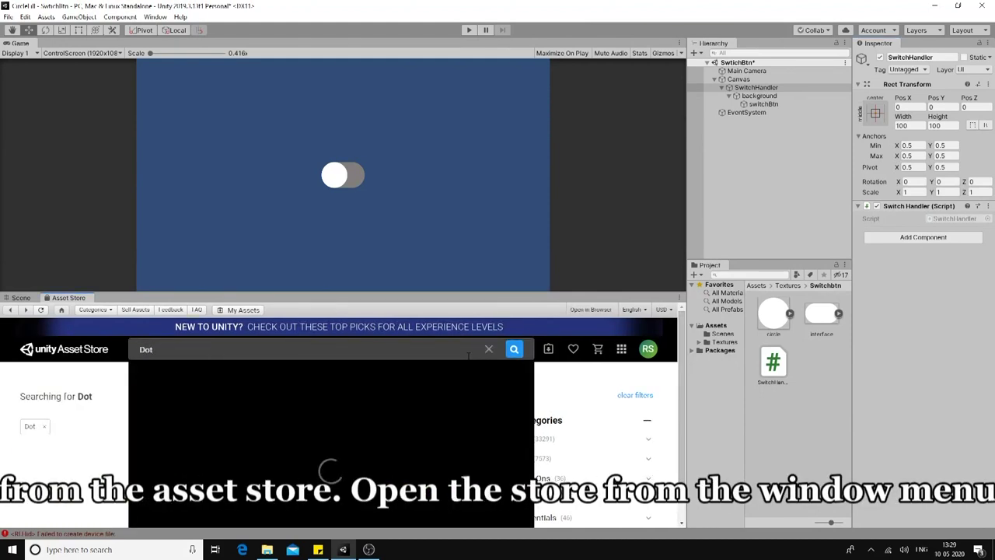
text(wee)
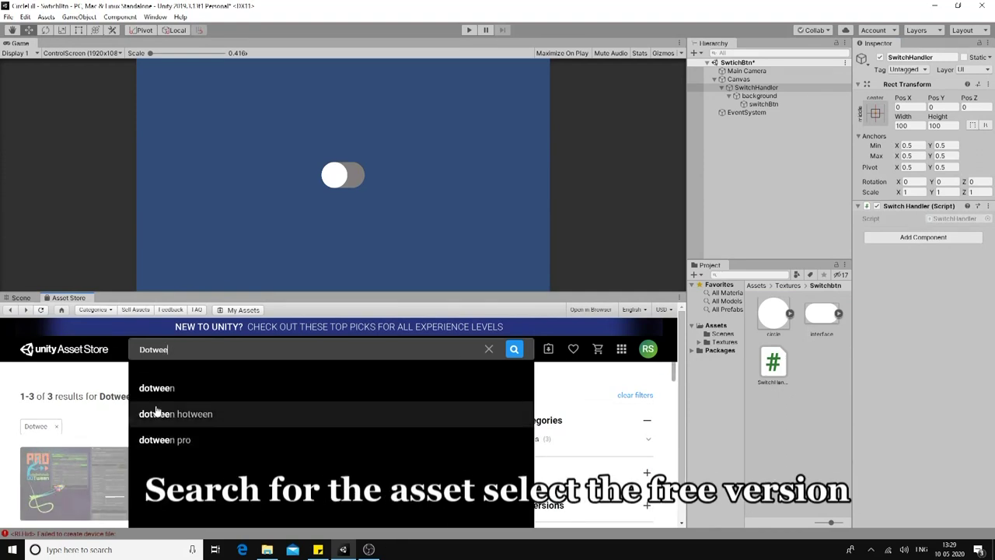
click(185, 414)
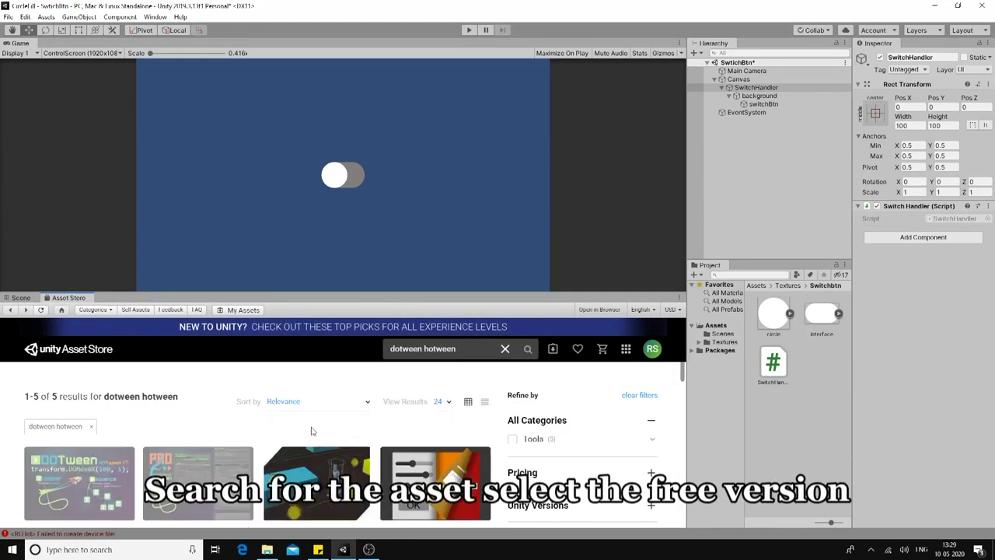
scroll(188, 420, down, 1)
scroll(187, 471, down, 2)
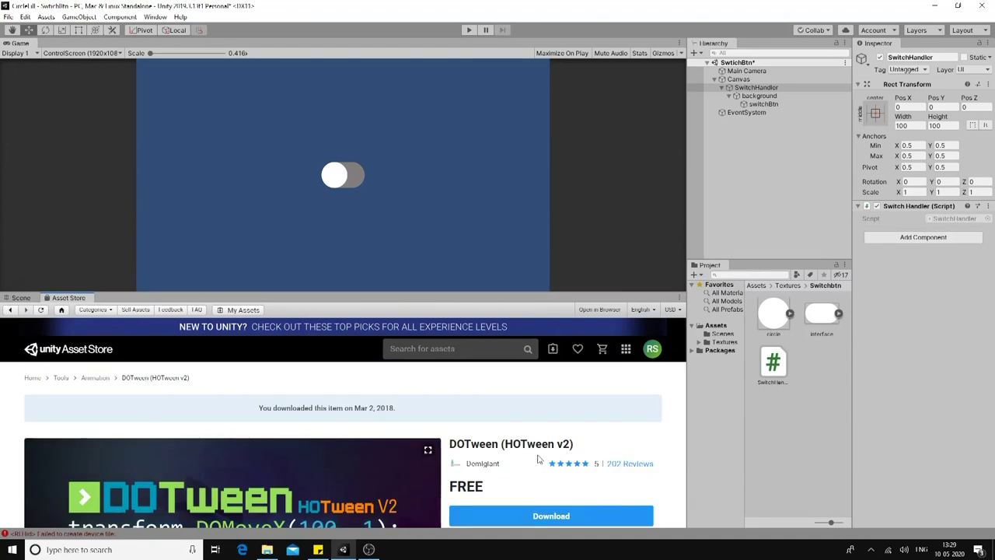
click(548, 476)
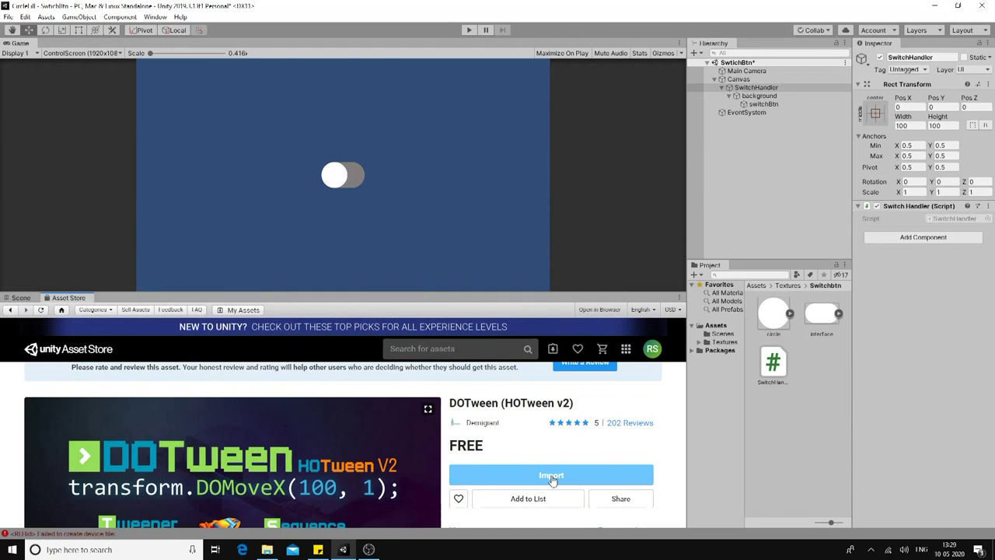
Step: Import all DOTween package files, then dismiss the version notice and the DOTween utility panel
click(551, 475)
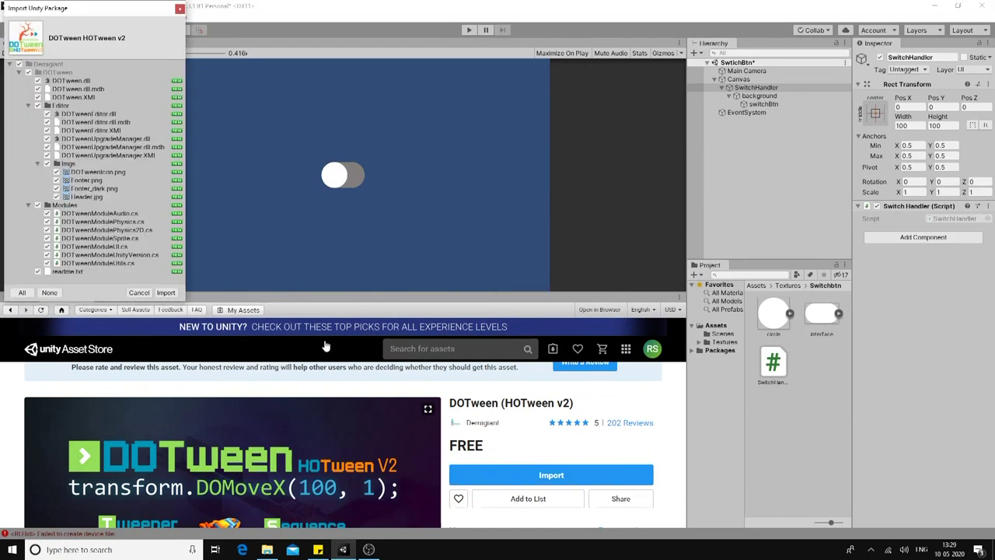
click(166, 293)
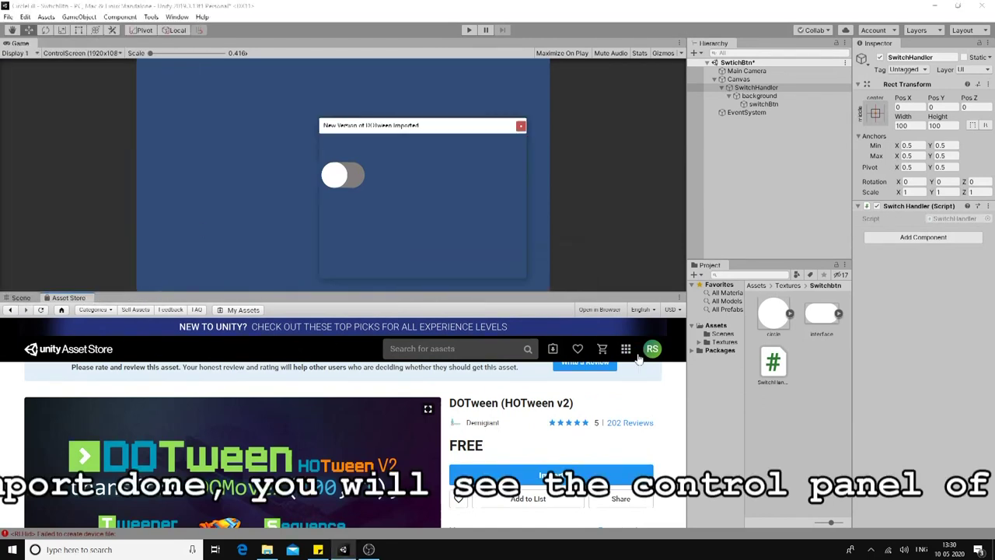
click(456, 252)
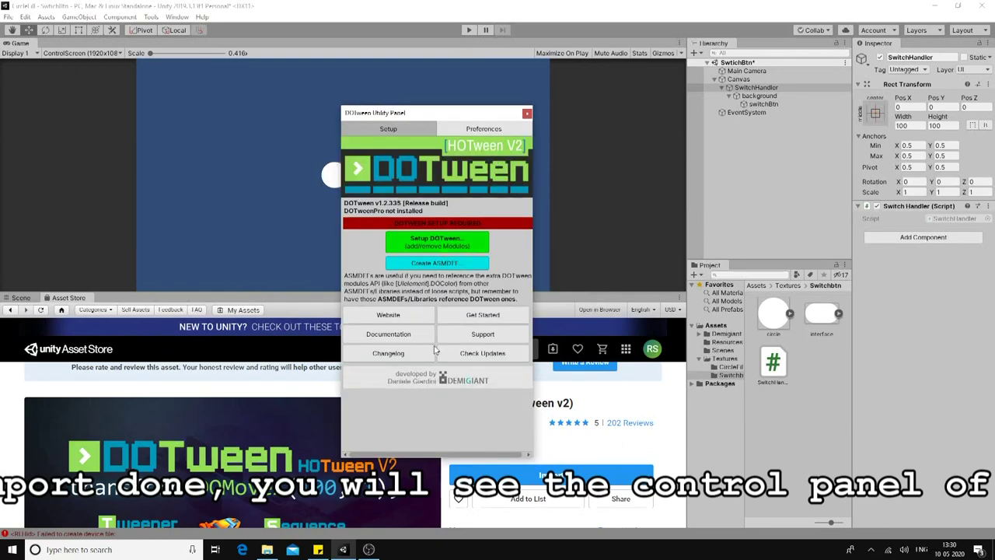
click(527, 114)
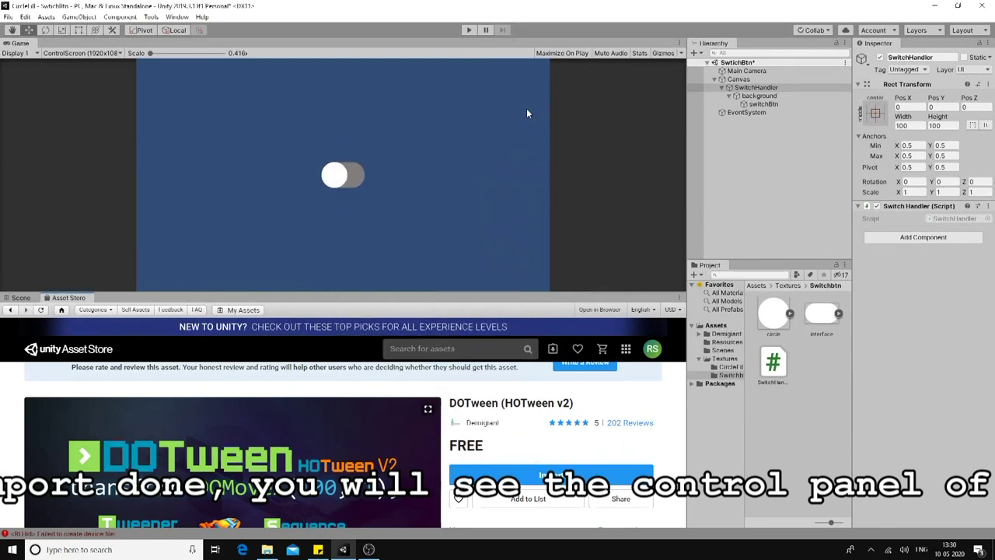
double_click(954, 219)
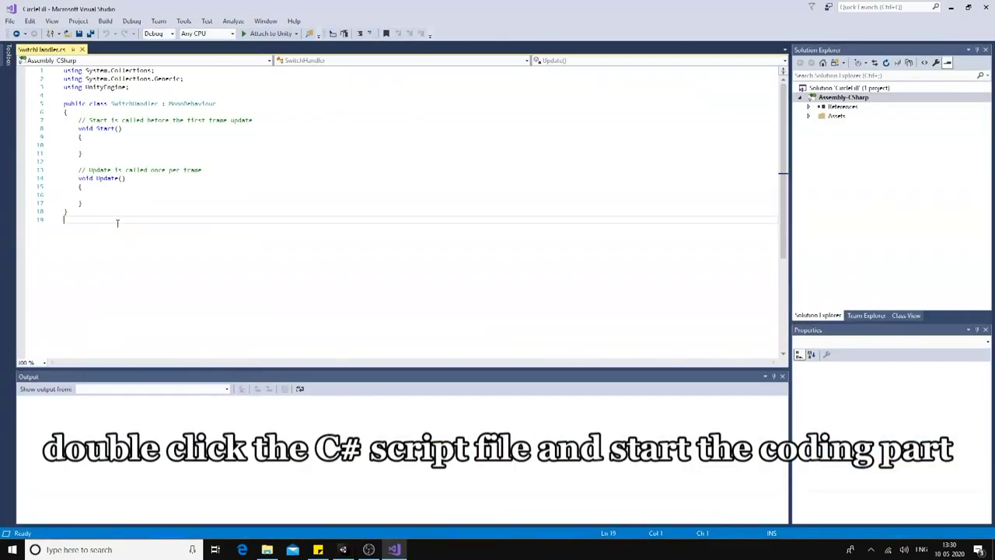
Step: Replace Start() and Update() with a private int switchState field and a public GameObject switchBtn
click(113, 201)
key(shift+Up)
key(shift+Up)
key(shift+Up)
key(shift+Up)
key(shift+Up)
key(Delete)
text(private int switchState =)
key(Return)
text(public )
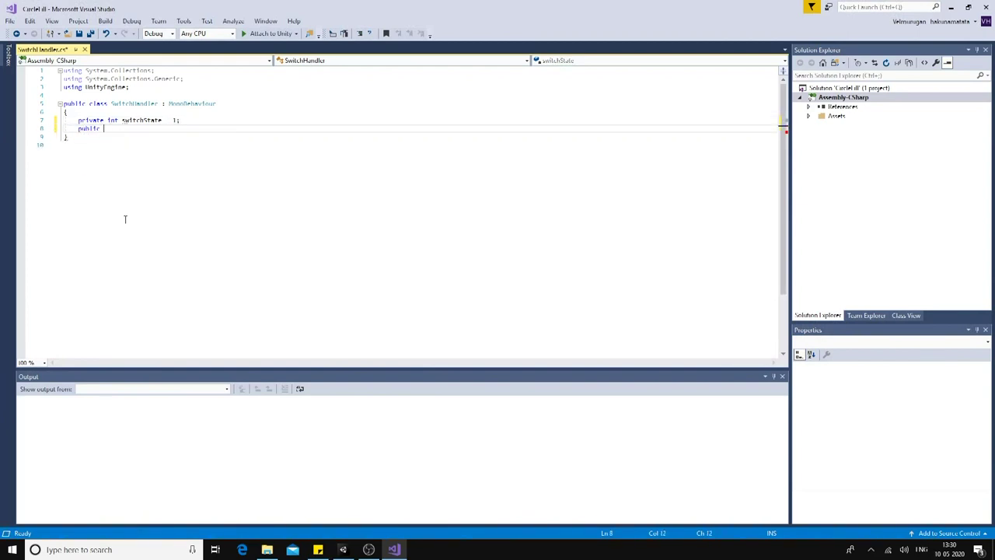
text(Game)
key(Tab)
text(switchBtn)
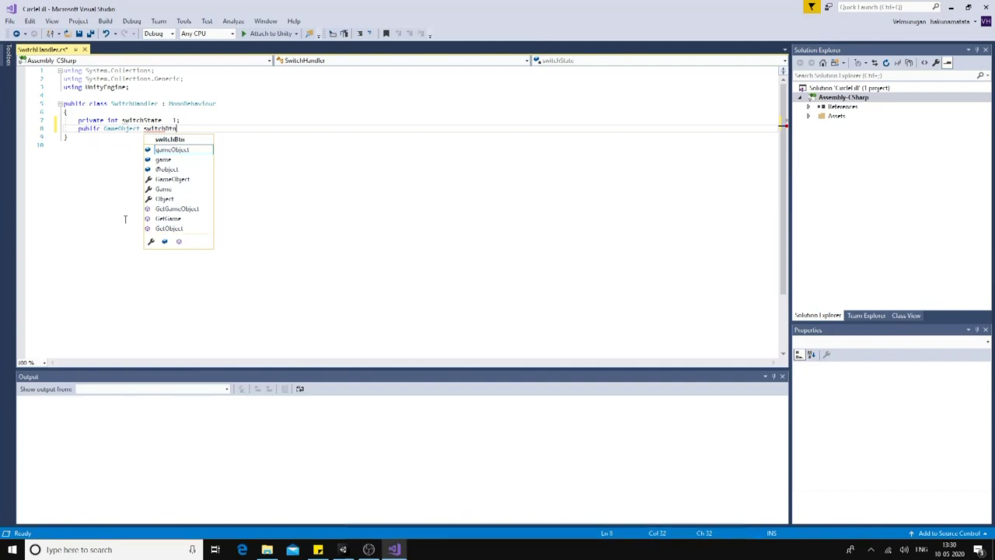
text(;)
Step: Add an empty OnSwitchButtonClicked() method and begin a using DG.Tweening line
key(Return)
key(Return)
text(public void On)
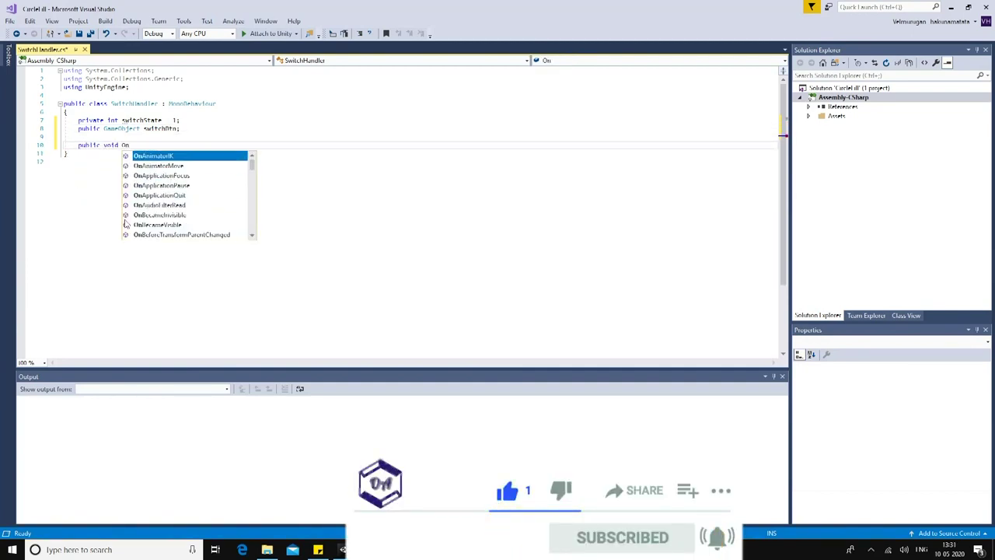
text(SwitchOn)
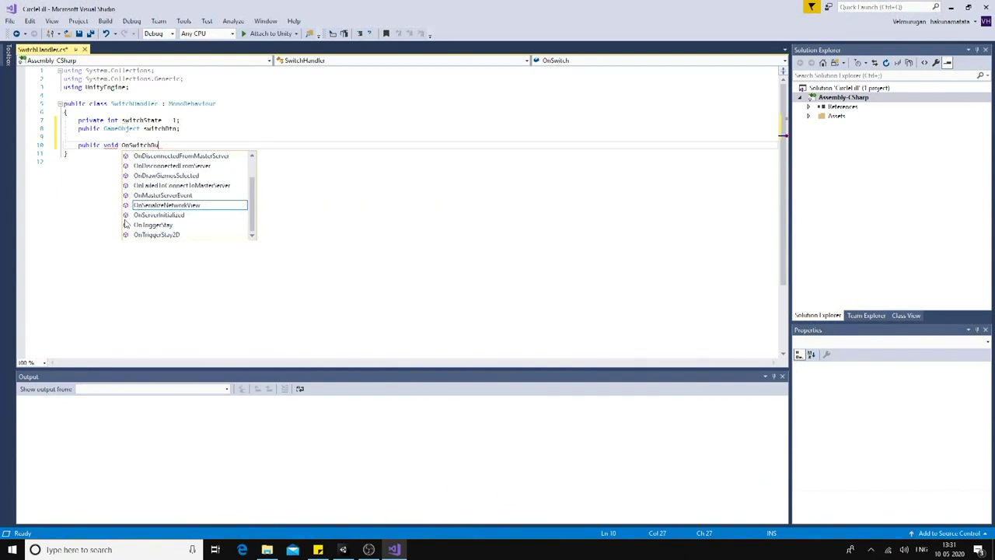
text(Clicked() { })
key(Left)
key(Return)
key(Up)
key(Up)
key(Up)
key(Up)
key(Up)
key(Up)
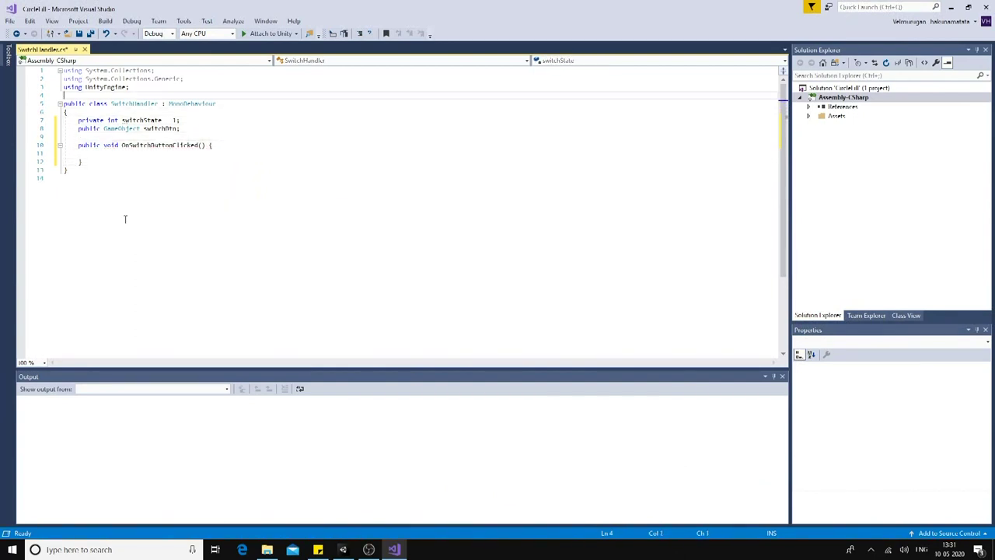
text(using )
text(DG.Tweening)
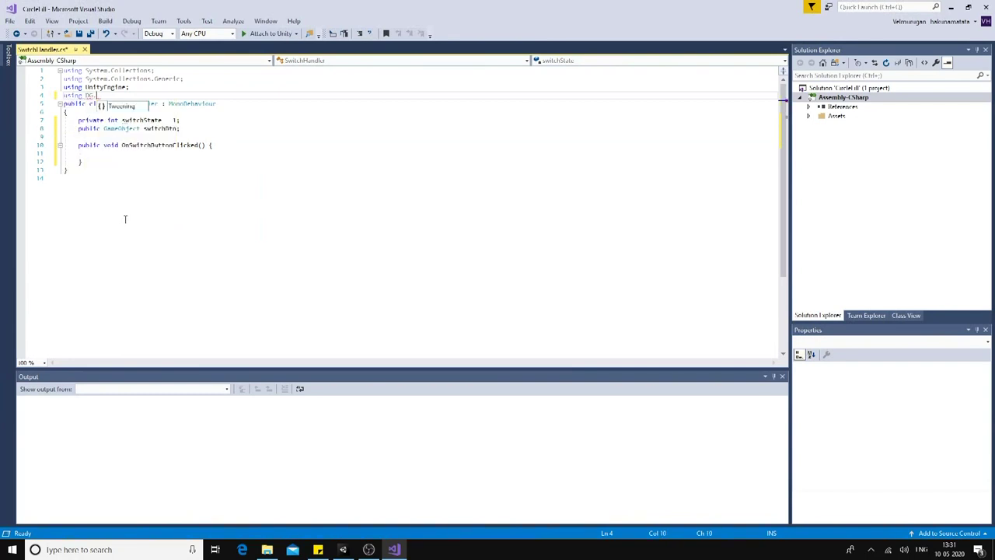
Step: Finish the DG.Tweening import and start a switchBtn.transform.DOLocalMoveX() call inside the method
key(Return)
key(Down)
key(Down)
key(Down)
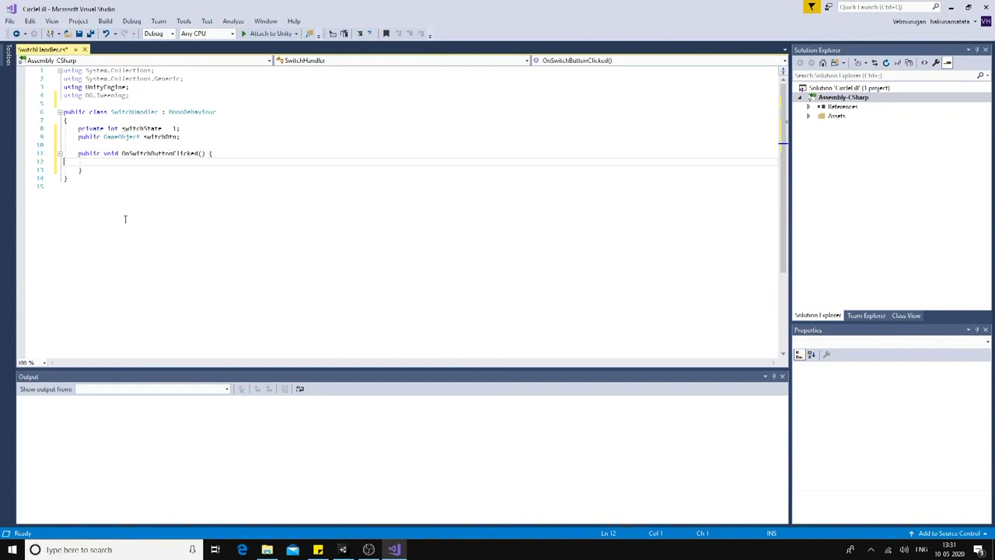
text(switchBtn.transform.DO)
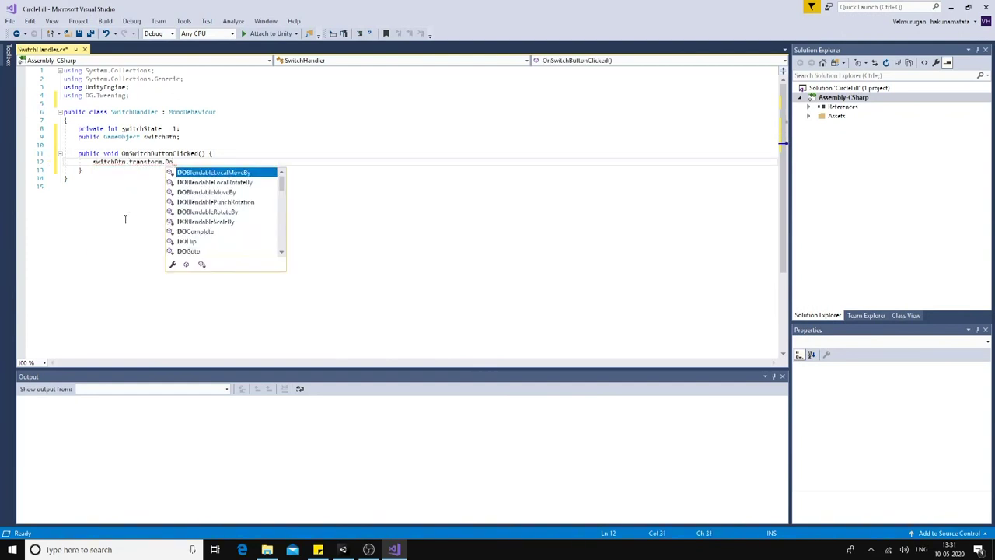
text(Loca)
key(Down)
key(Down)
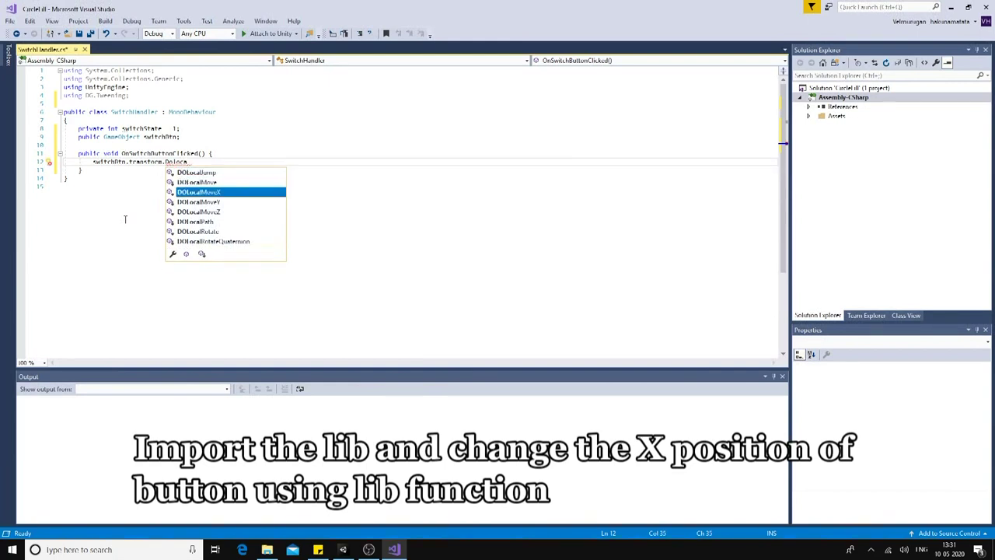
key(Tab)
text(())
key(Left)
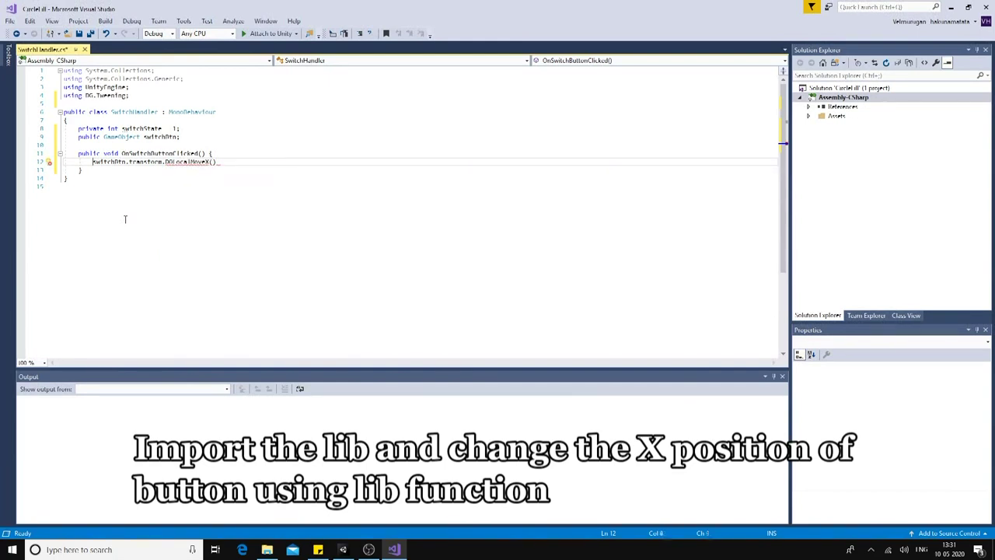
key(End)
Step: Pass -switchBtn.transform.localPosition.x and a 0.2f duration to DOLocalMoveX
text(switchBtn.transform.)
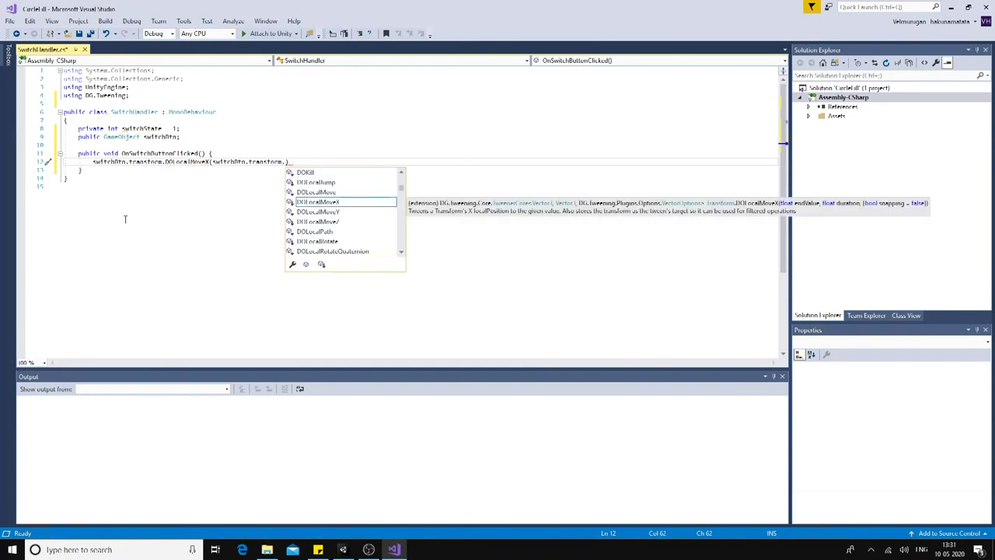
text(loca)
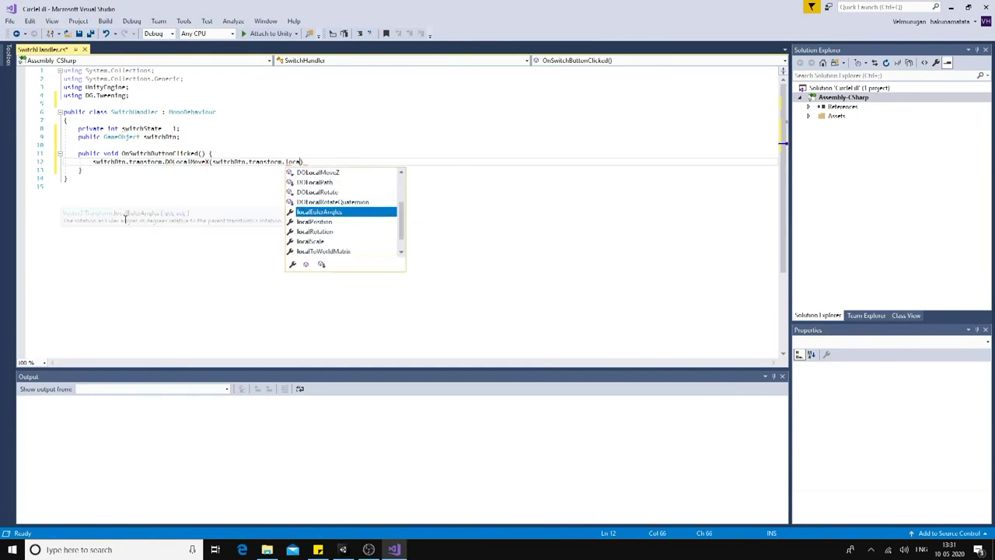
text(lP)
key(Tab)
text(.x)
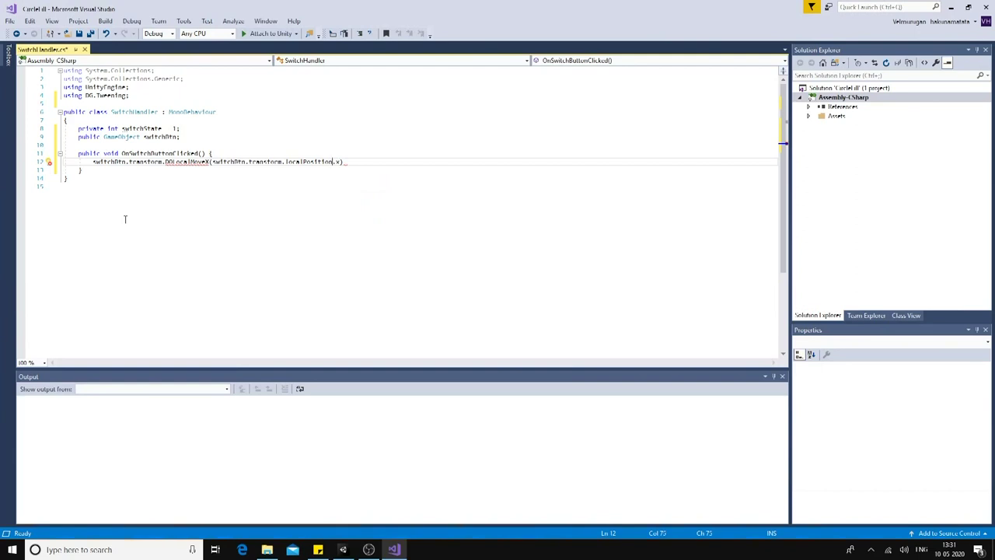
key(ctrl+Left)
key(ctrl+Left)
key(ctrl+Left)
text(-)
key(End)
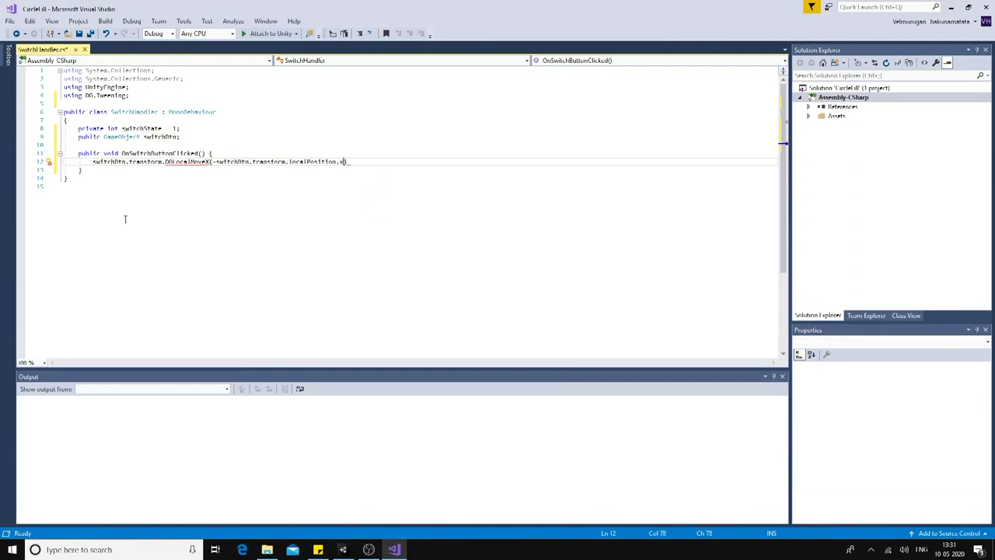
text(, 0.2)
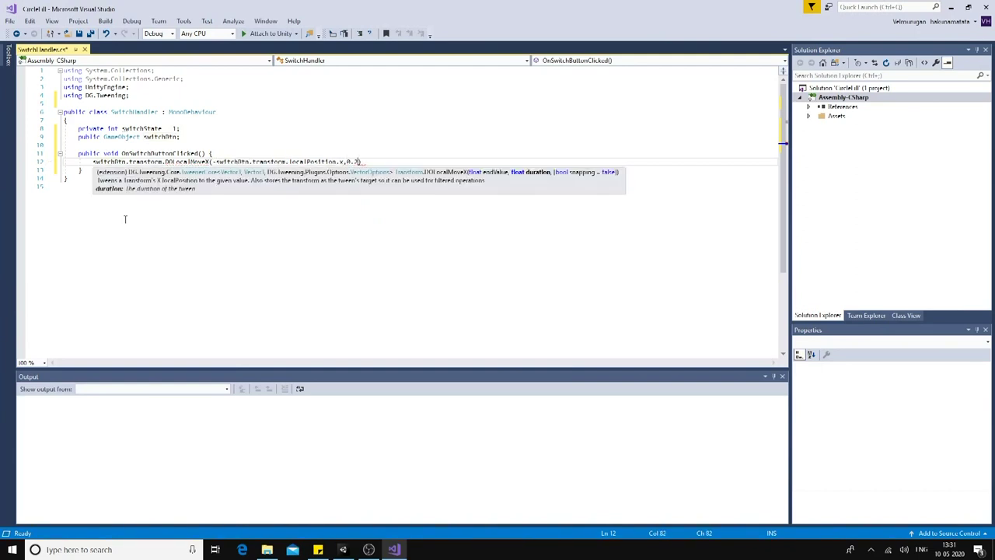
text(f);)
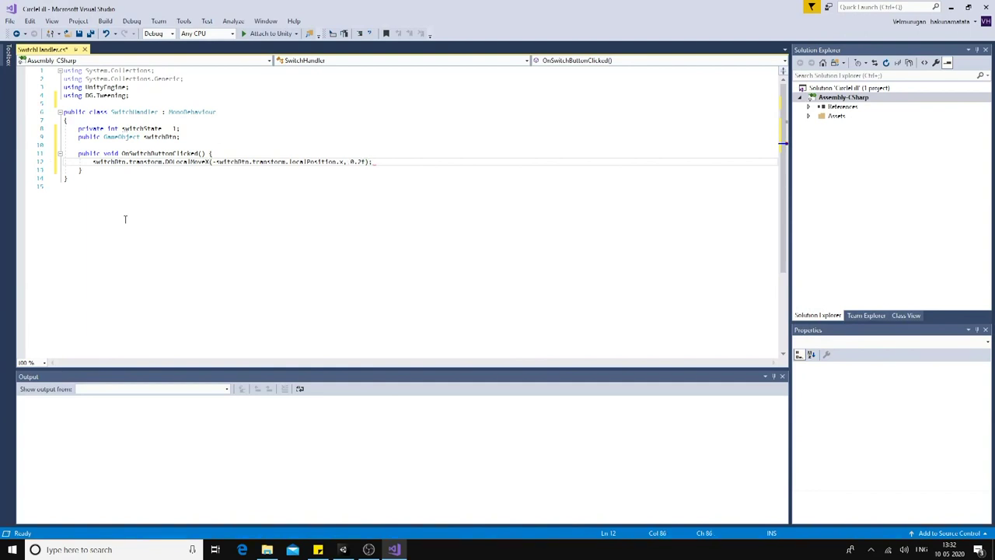
Step: Add a using System; directive below the script's imports
key(Return)
key(ctrl+space)
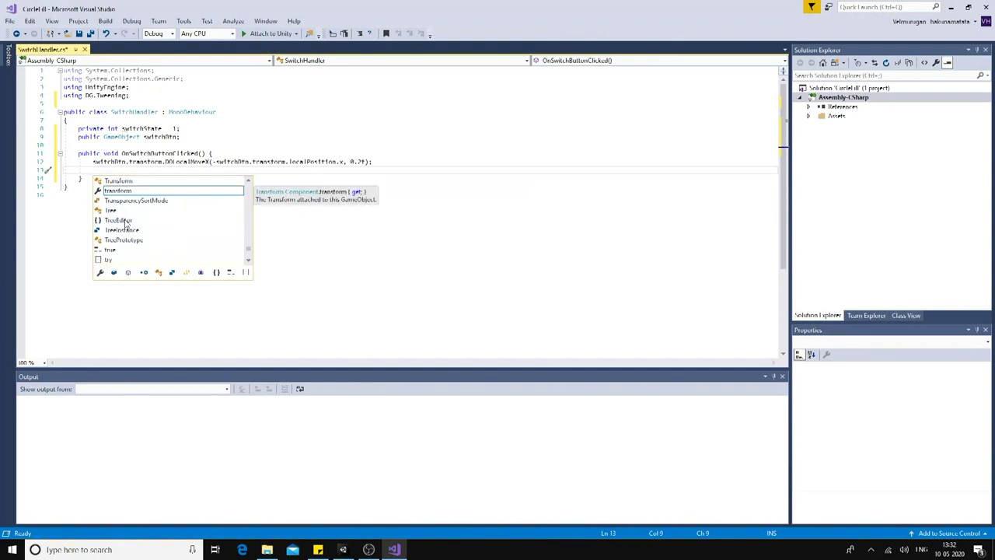
key(Escape)
key(Up)
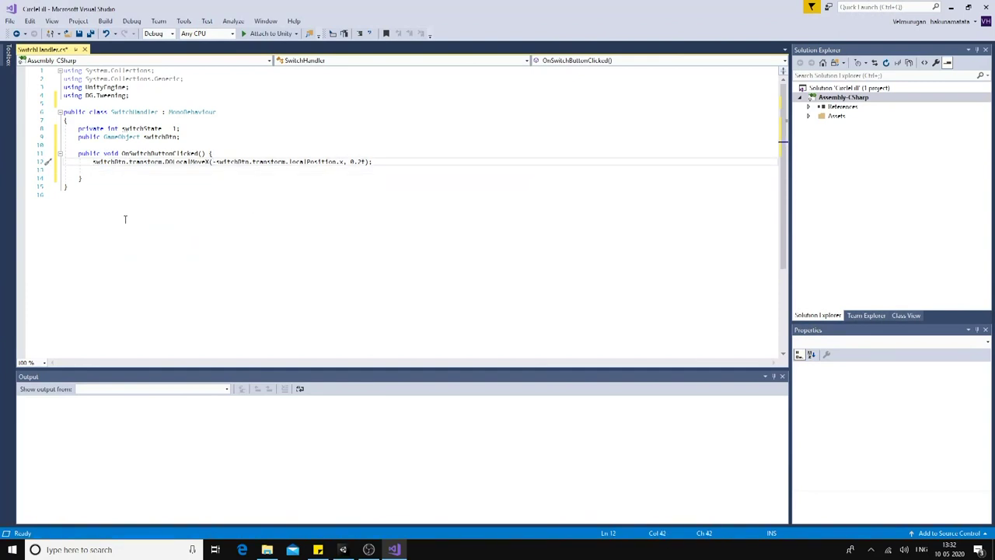
key(shift+End)
key(shift+Left)
key(shift+Left)
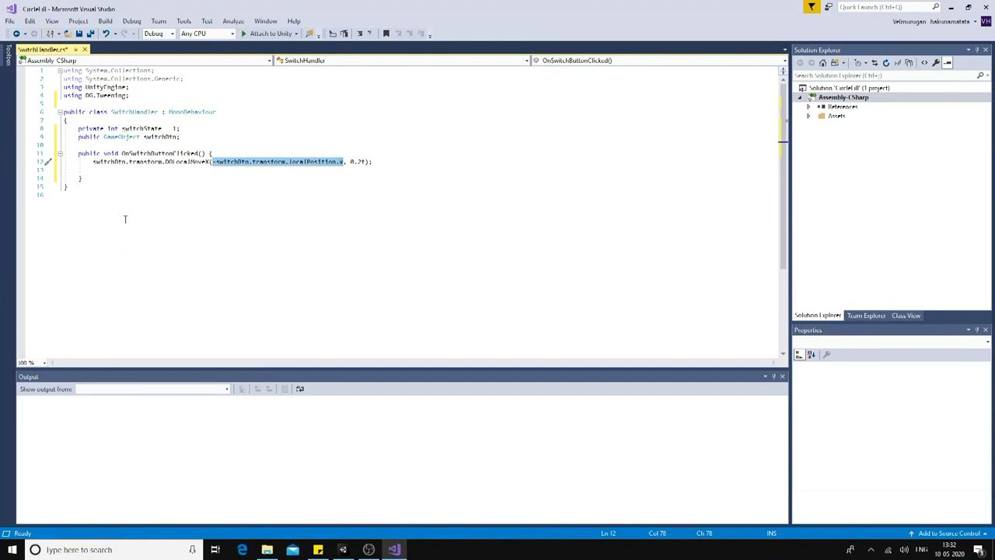
key(ctrl+v)
key(ctrl+z)
key(Up)
key(Up)
key(Up)
text(using System;)
key(Down)
key(Down)
key(Down)
key(Down)
Step: In the click handler, set switchState = Math.Sign(-switchBtn.transform.localPosition.x)
key(Down)
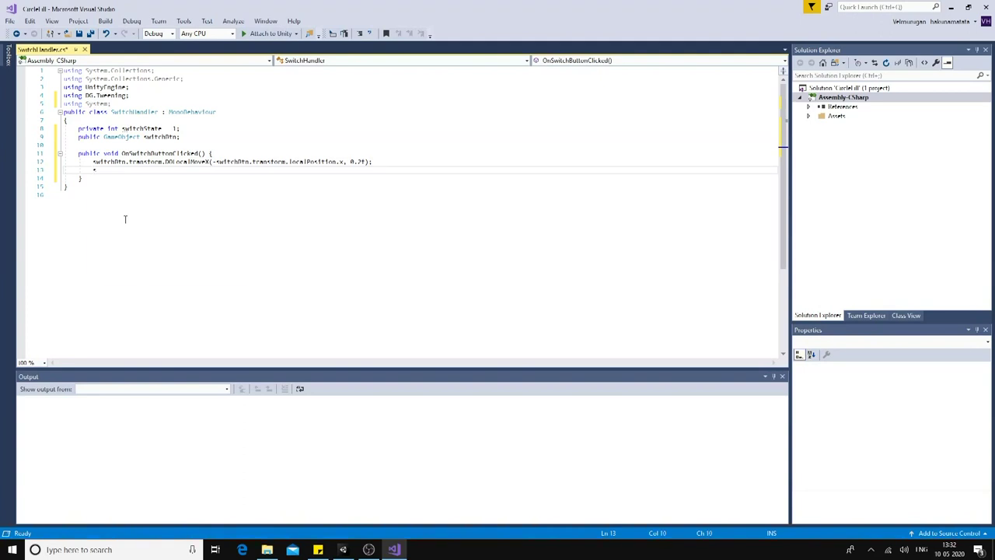
text(swi)
key(Down)
key(Down)
text(= Math.si)
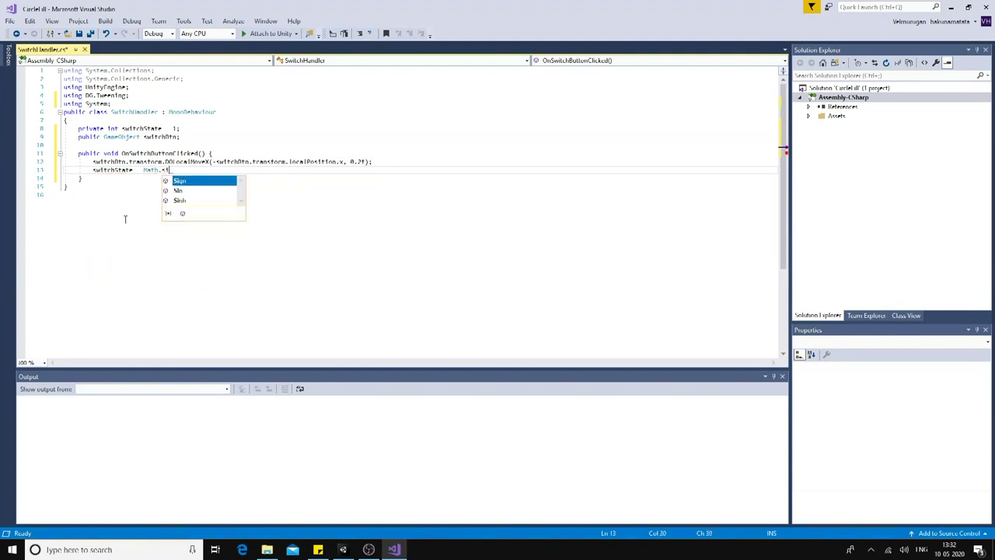
key(Tab)
text(-switchBtn.transform.localPosition.x))
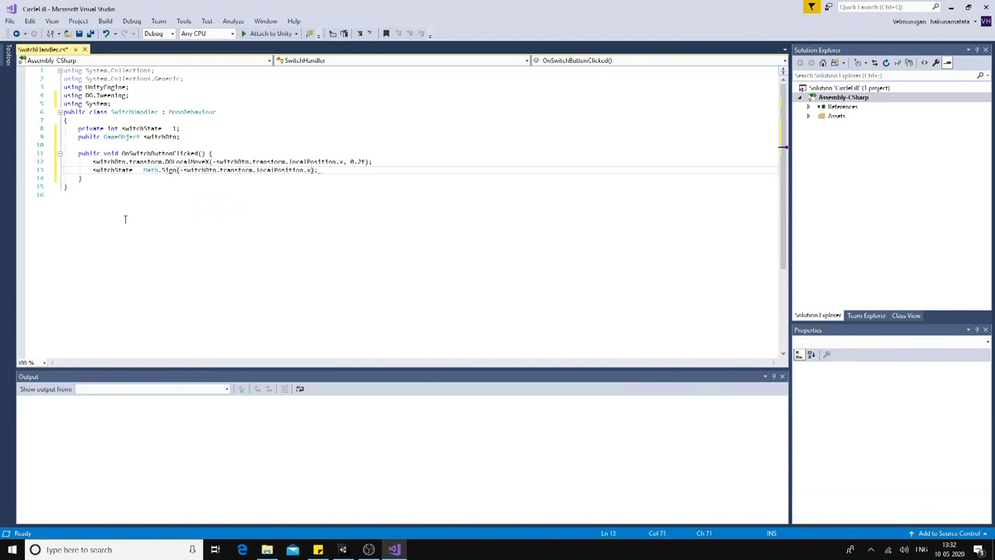
Step: Log "btn state - " + switchState with Debug.Log and save the script
key(Return)
text(Debug.Lo)
text(g("btn state)
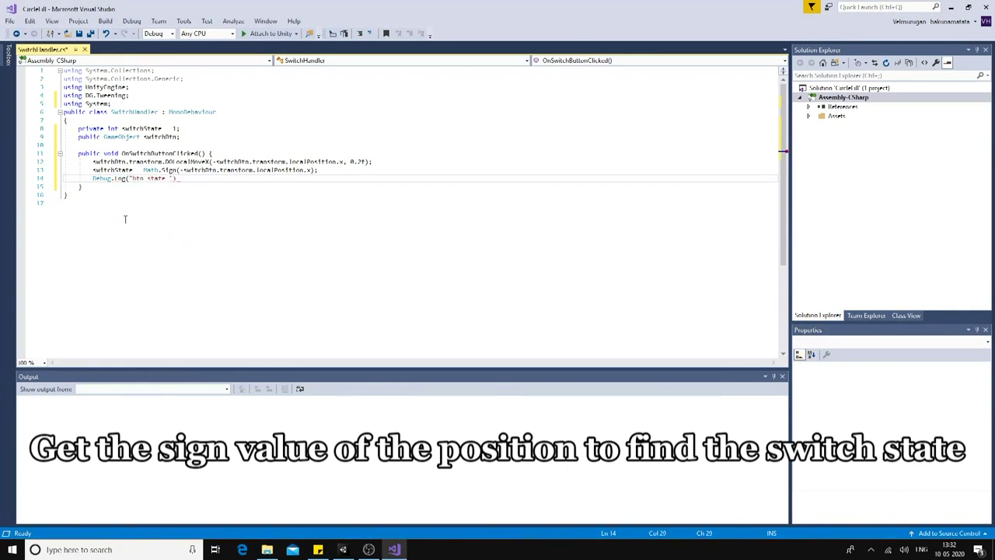
text( + swi);)
key(ctrl+s)
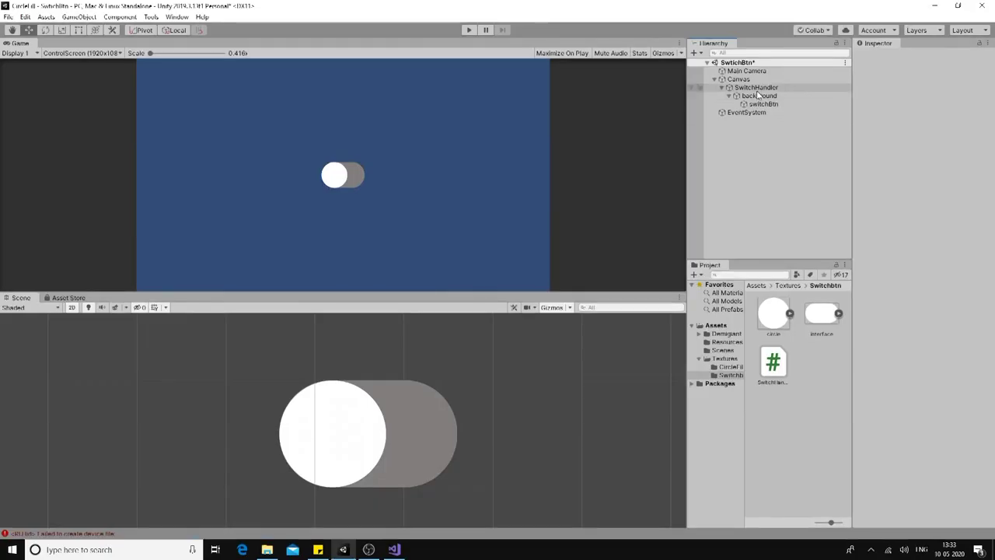
Step: Assign the switchBtn object to SwitchHandler's Switch Btn field
click(757, 88)
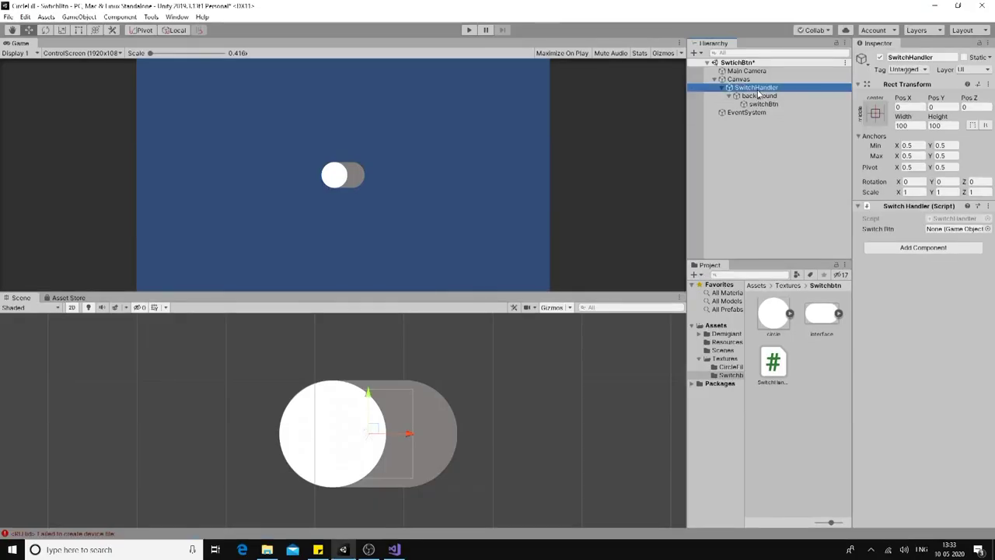
click(698, 359)
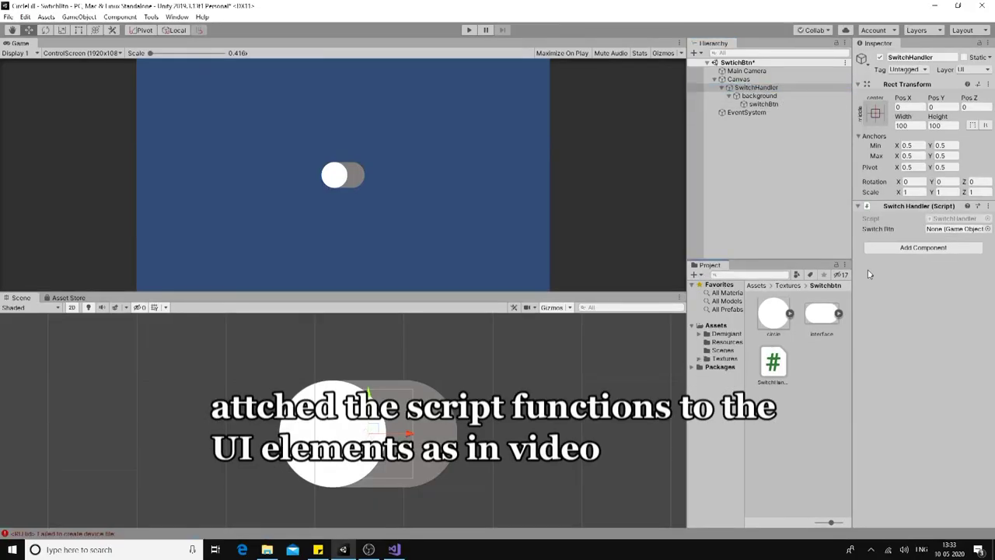
drag(762, 104, 961, 229)
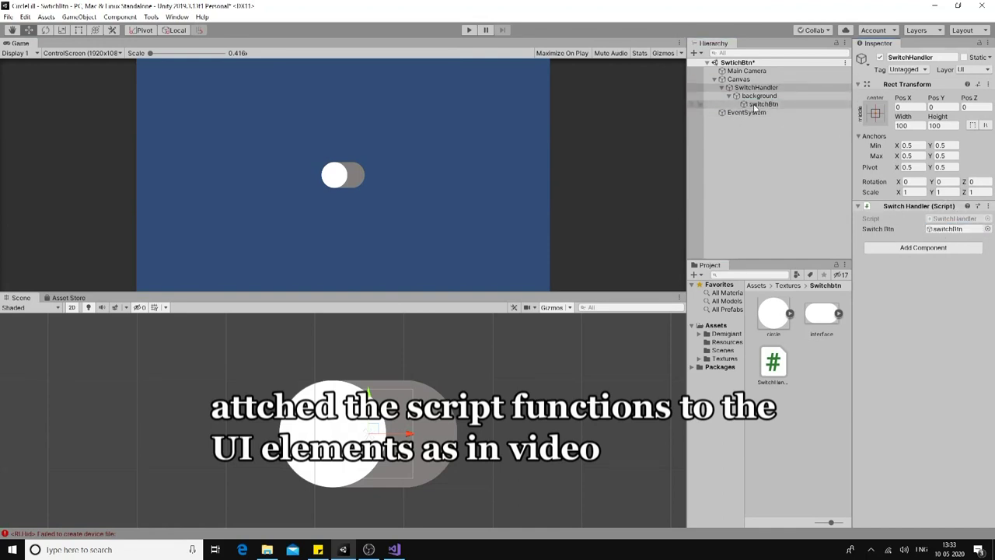
Step: Add a Button component to the switchBtn knob
double_click(956, 228)
click(917, 380)
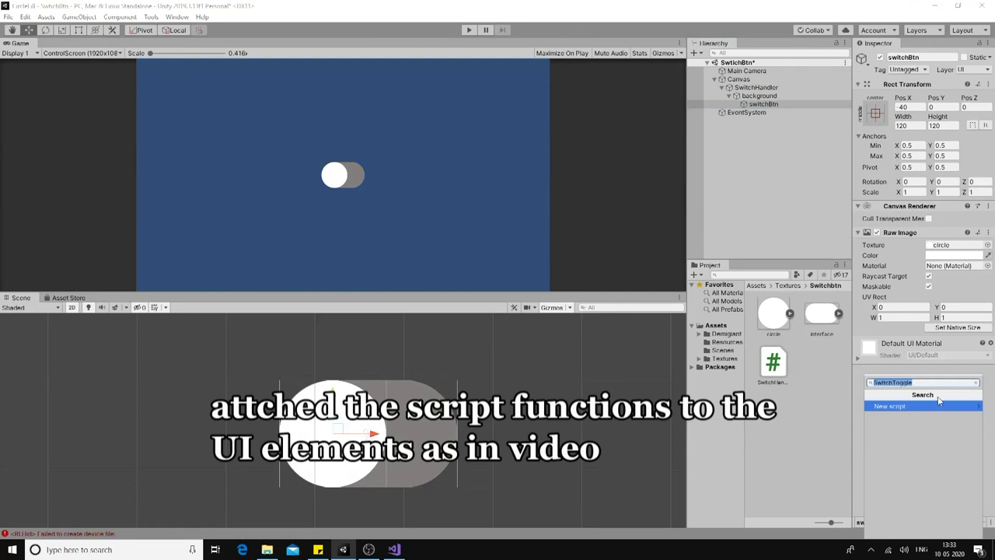
text(butt)
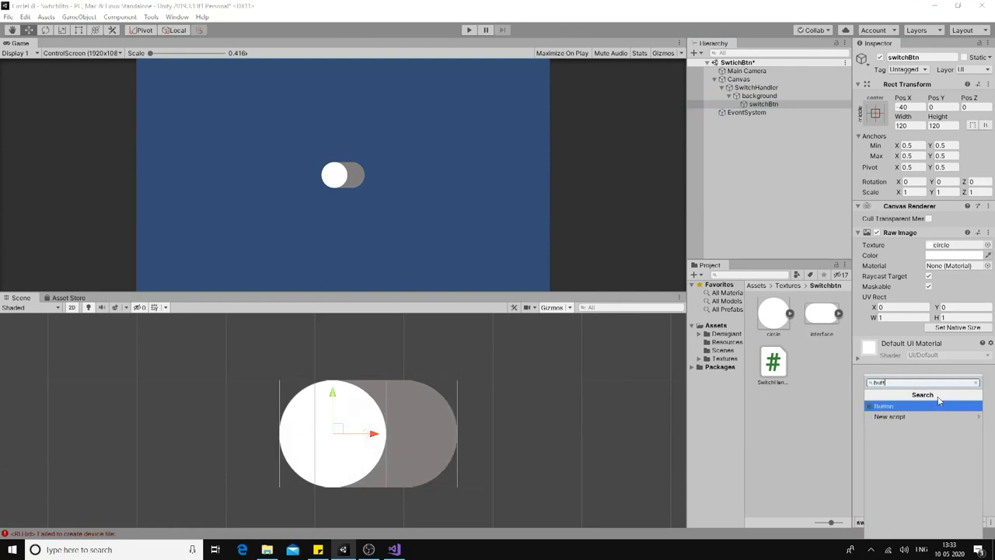
key(Return)
Step: Make the knob's On Click call SwitchHandler.OnSwitchButtonClicked()
scroll(939, 400, down, 3)
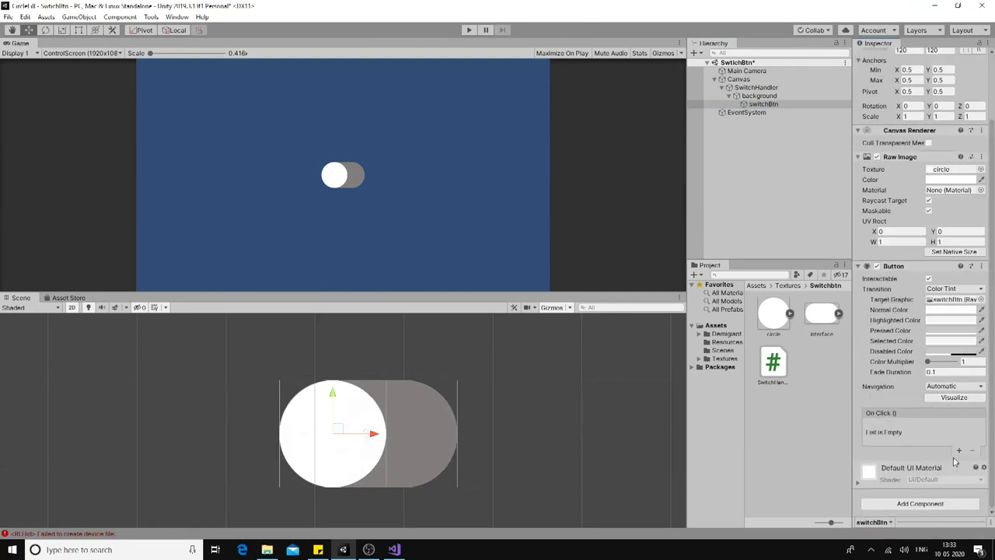
click(959, 450)
mouse_move(755, 87)
mouse_down()
mouse_move(842, 209)
mouse_move(882, 436)
mouse_up()
click(937, 427)
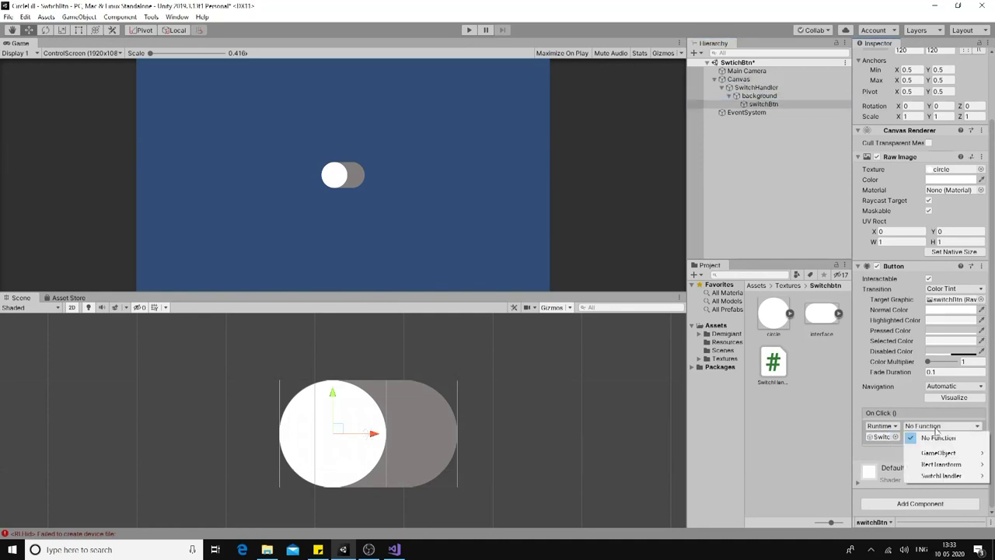
mouse_move(941, 475)
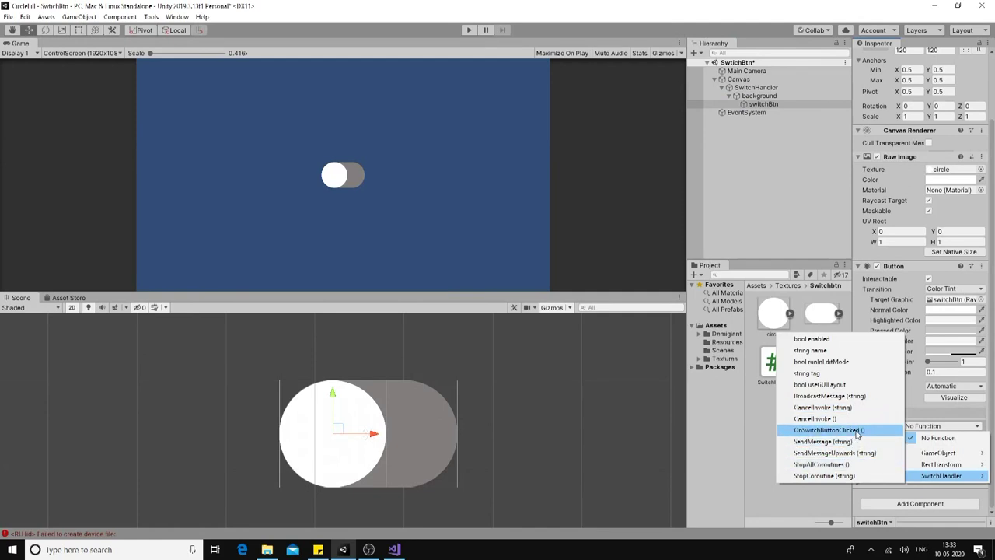
click(855, 430)
click(756, 87)
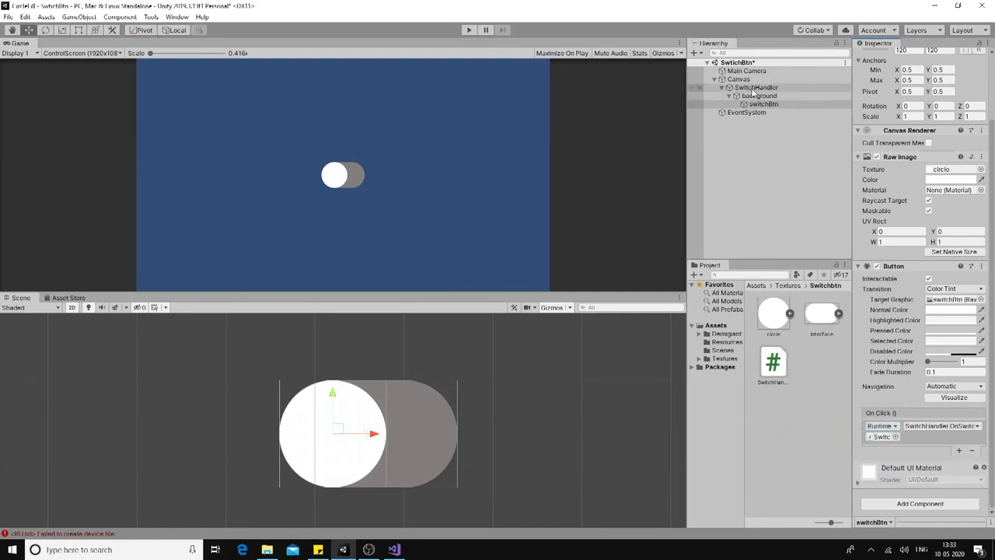
Step: Add a Button component to SwitchHandler with a new On Click entry
click(954, 253)
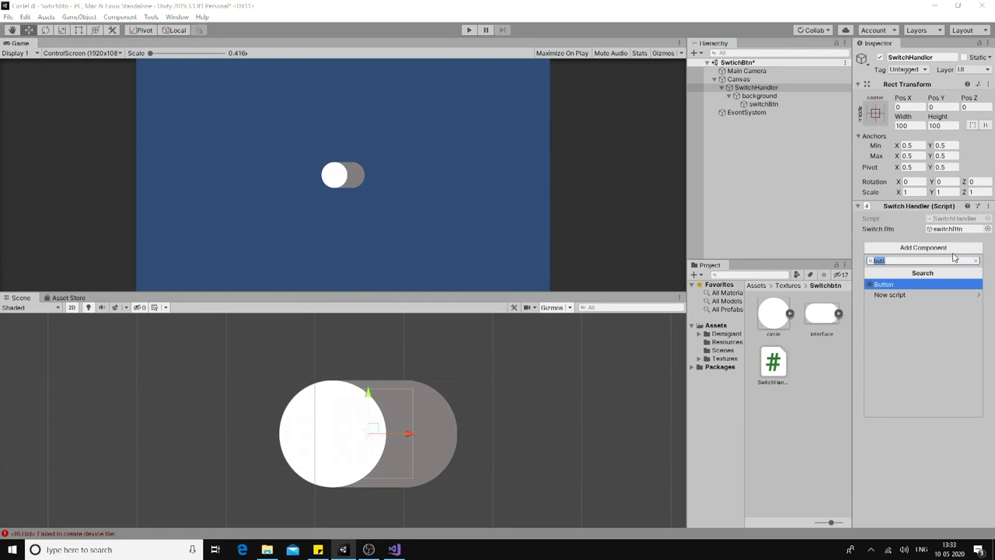
key(Return)
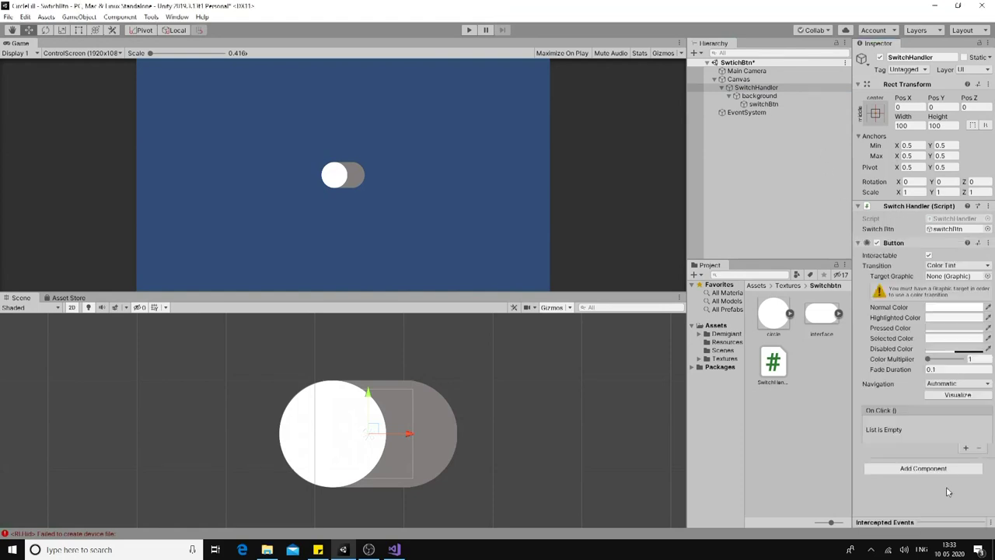
click(966, 449)
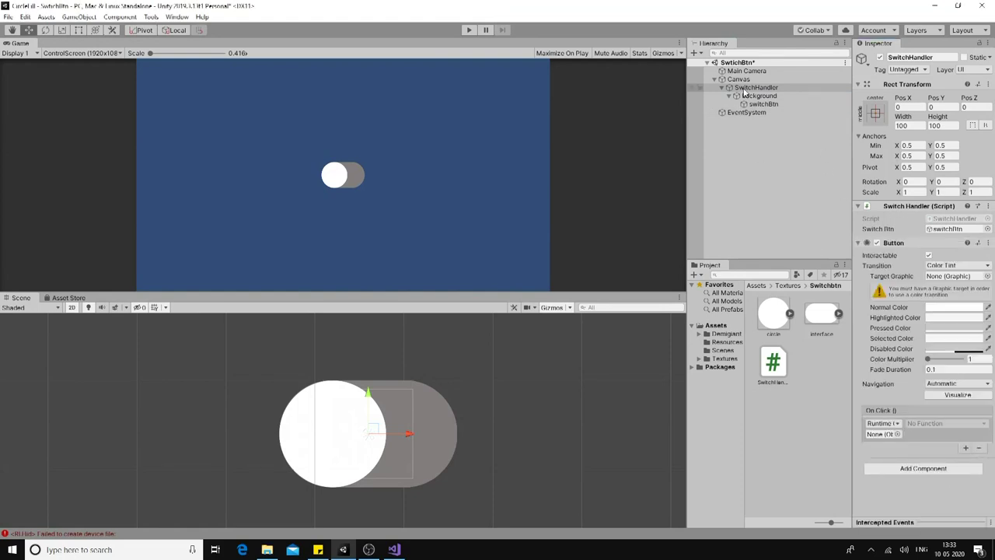
Step: Point that On Click entry at SwitchHandler.OnSwitchButtonClicked() and save the scene
drag(744, 91, 882, 434)
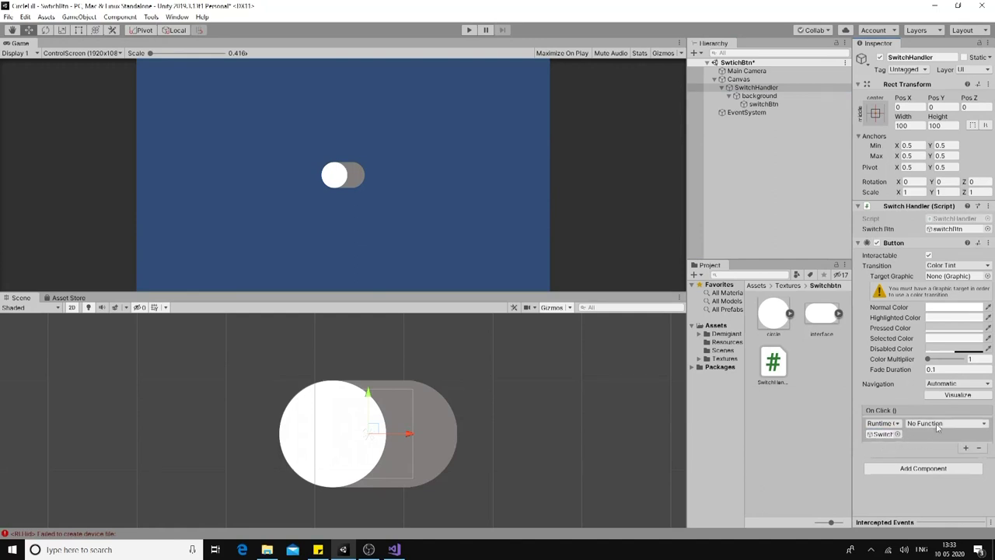
click(937, 426)
mouse_move(943, 473)
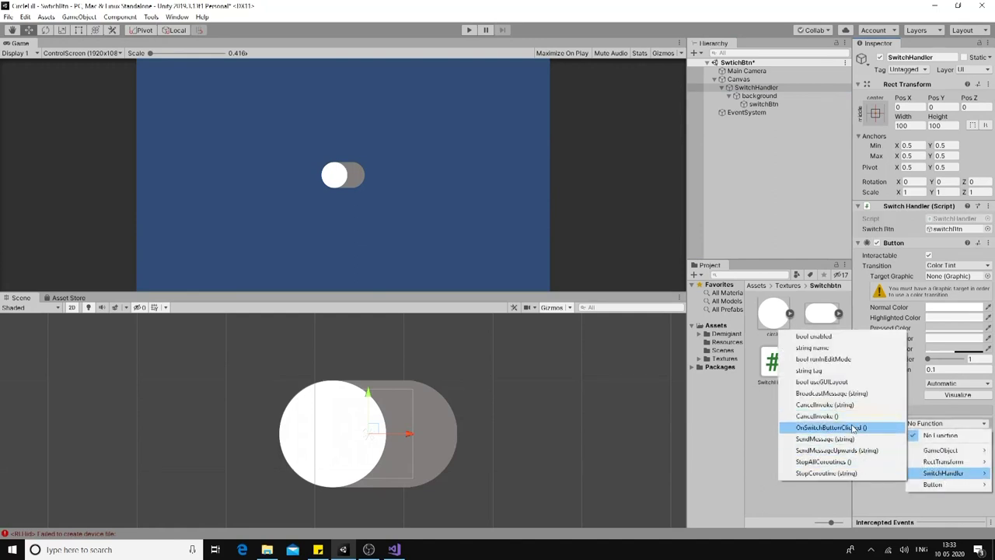
click(853, 427)
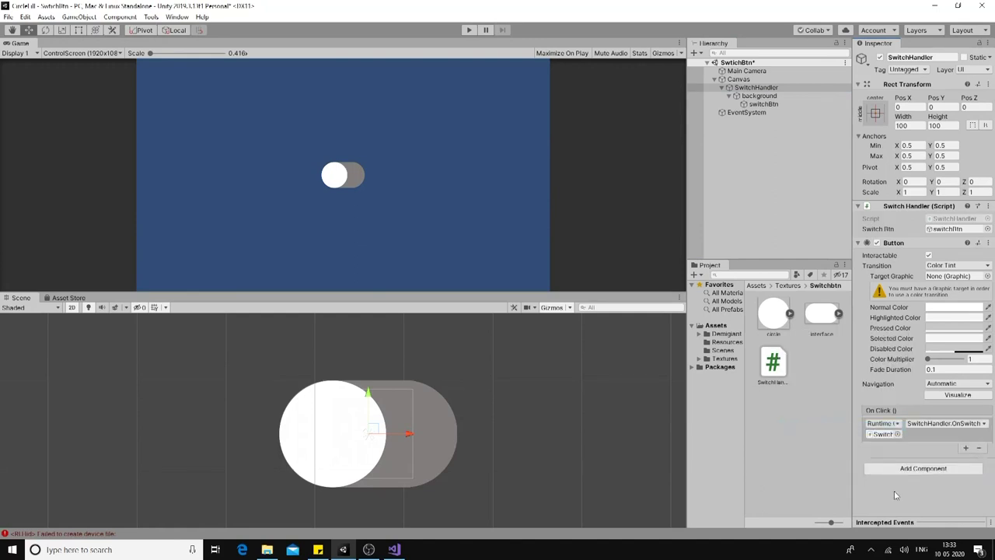
key(ctrl+s)
click(468, 30)
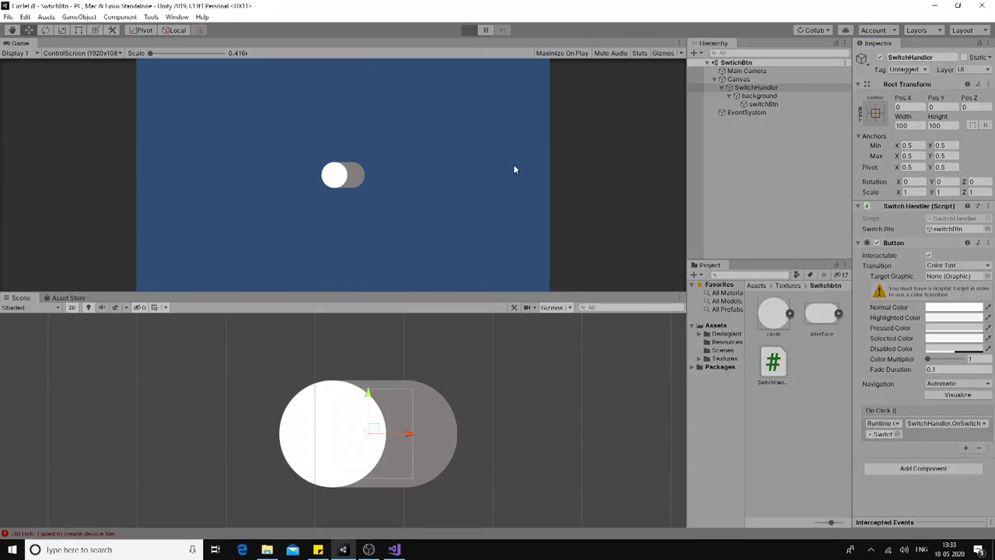
Step: Click the switch repeatedly in the Game view to watch the knob slide back and forth
click(339, 182)
click(336, 183)
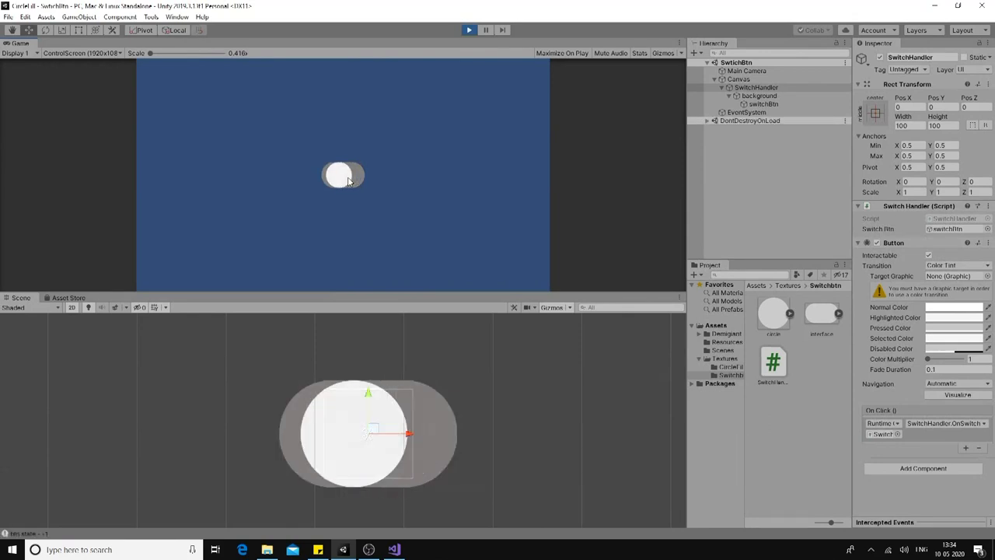
click(342, 182)
click(348, 181)
click(349, 181)
click(345, 182)
Step: With the Console showing, toggle the switch on and off, logging btn state 1 then -1
key(ctrl+shift+c)
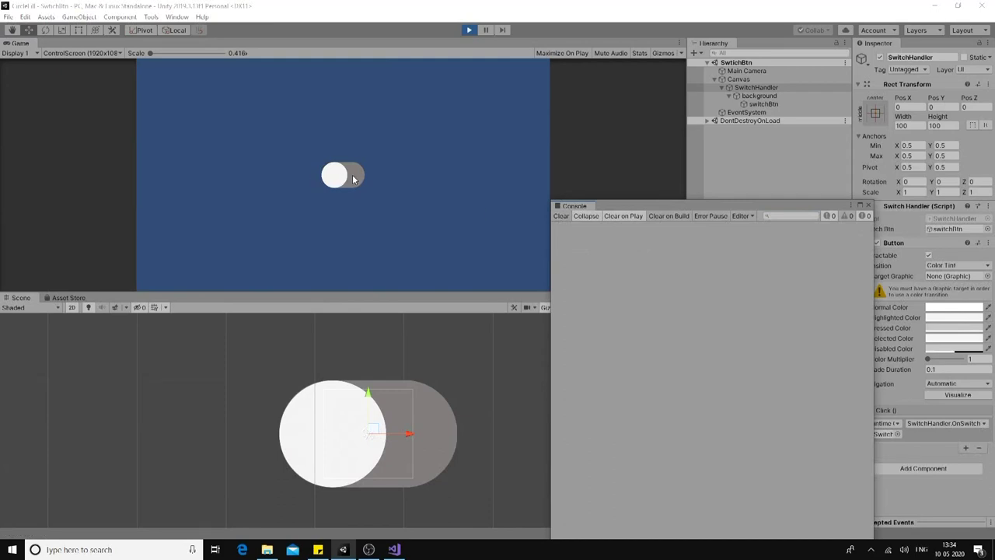
click(352, 177)
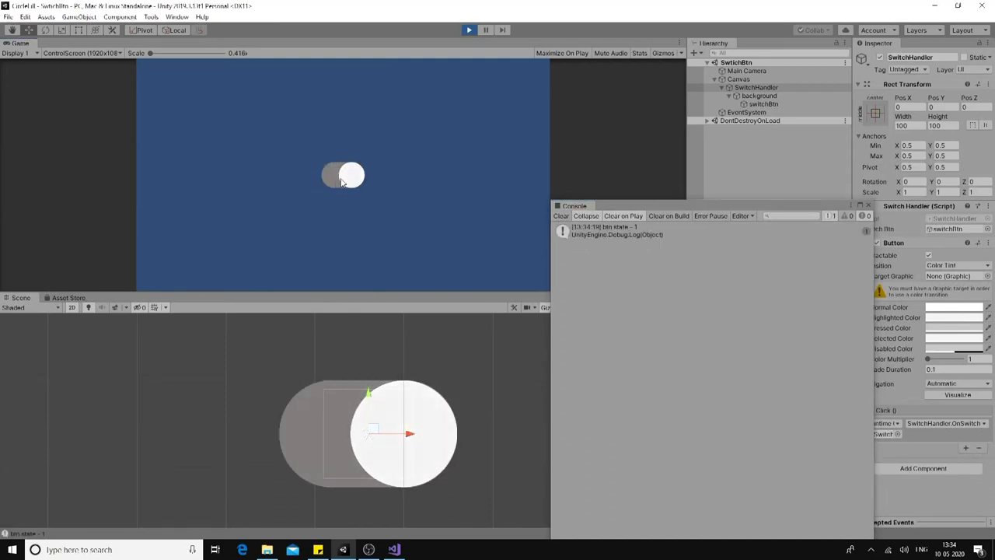
click(328, 183)
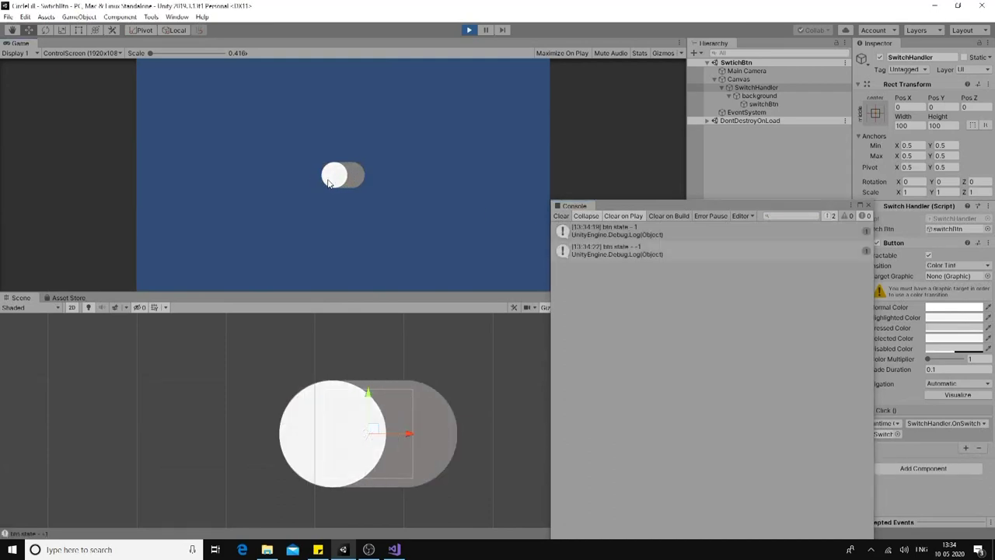